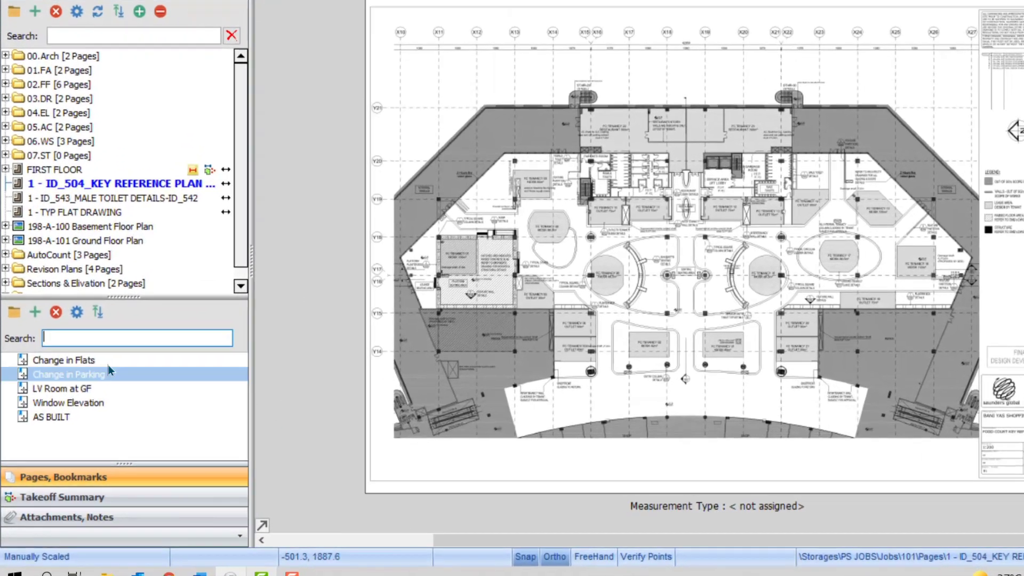
Step: Select the Window Elevation, LV Room at GF, Change in Parking and Change in Flats bookmarks
{"action": "left_click", "coordinate": [53, 426]}
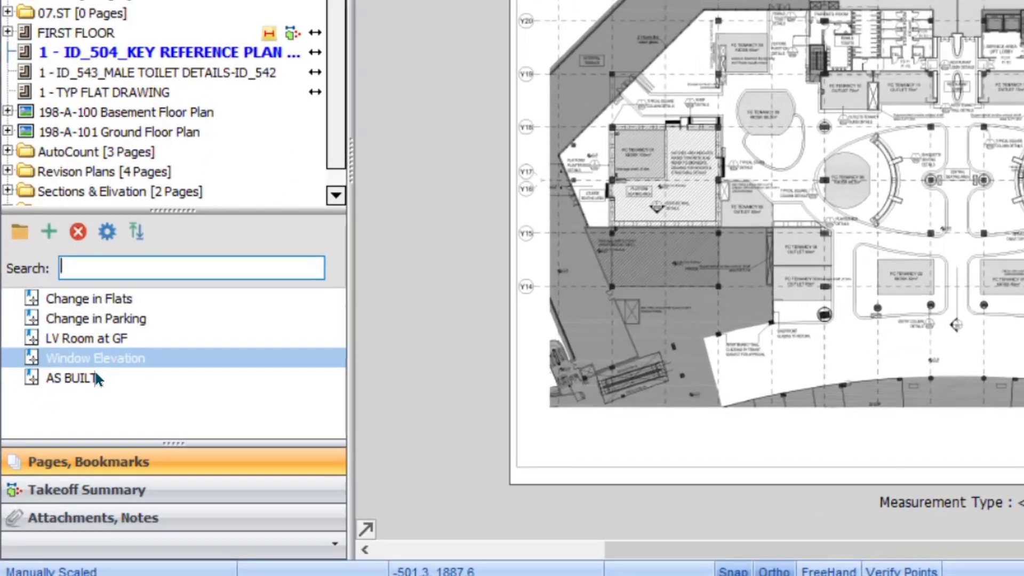
{"action": "left_click", "coordinate": [112, 303]}
{"action": "left_click", "coordinate": [117, 272]}
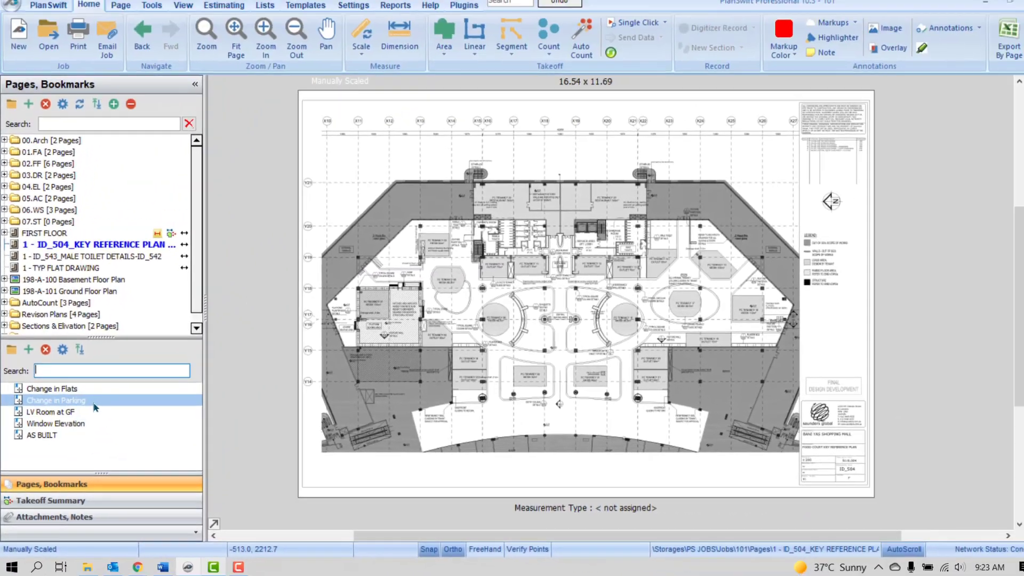
{"action": "left_click", "coordinate": [160, 299]}
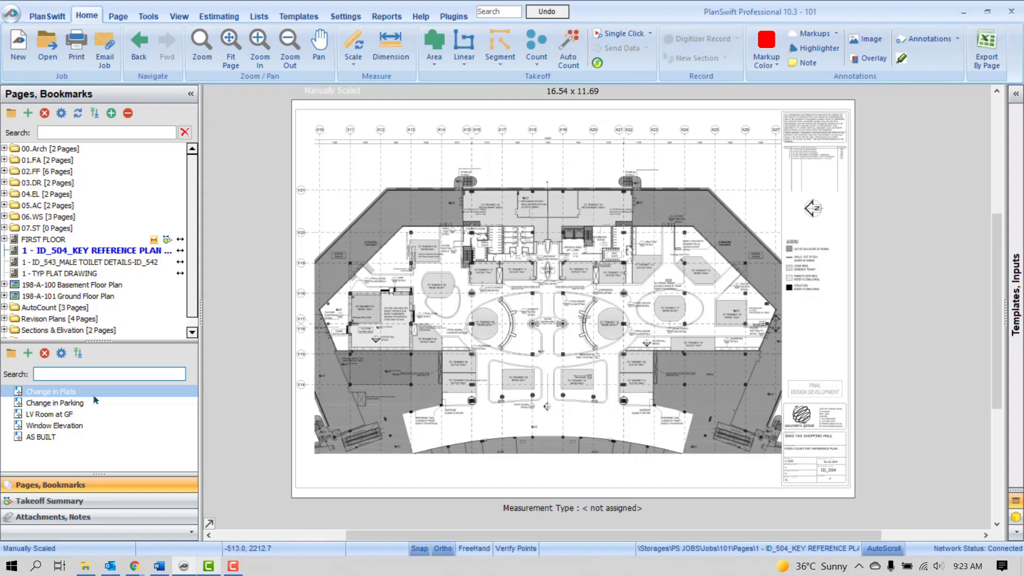
Step: Jump through Change in Flats, Change in Parking, LV Room, Window Elevation and AS BUILT, then back to LV Room
{"action": "left_click", "coordinate": [88, 395]}
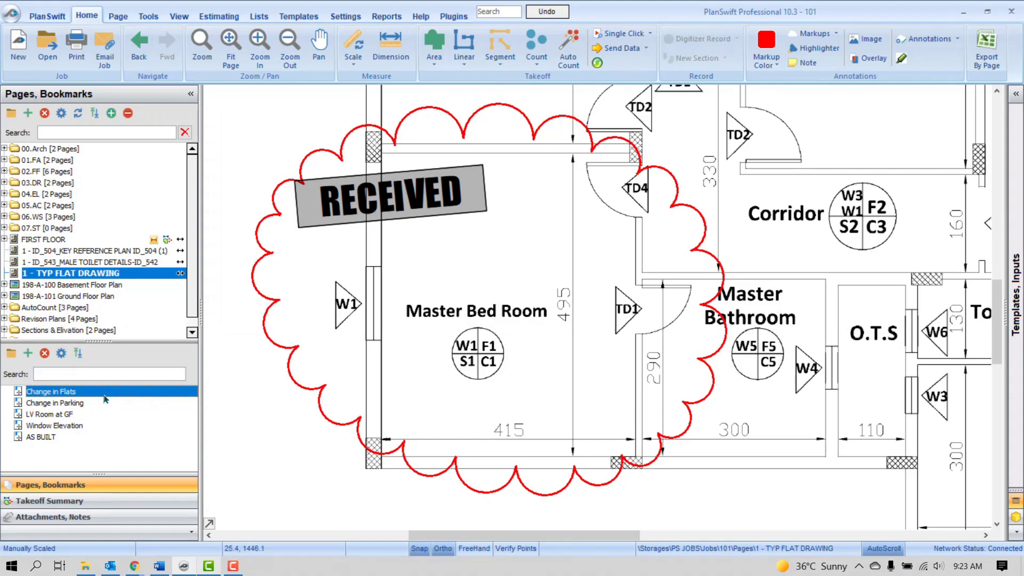
{"action": "left_click", "coordinate": [77, 407]}
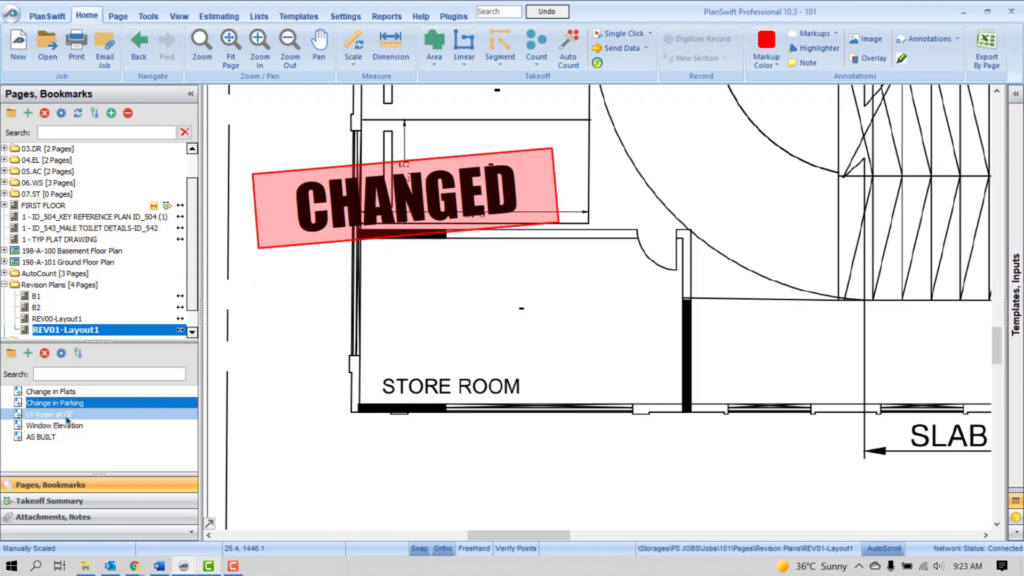
{"action": "left_click", "coordinate": [66, 416]}
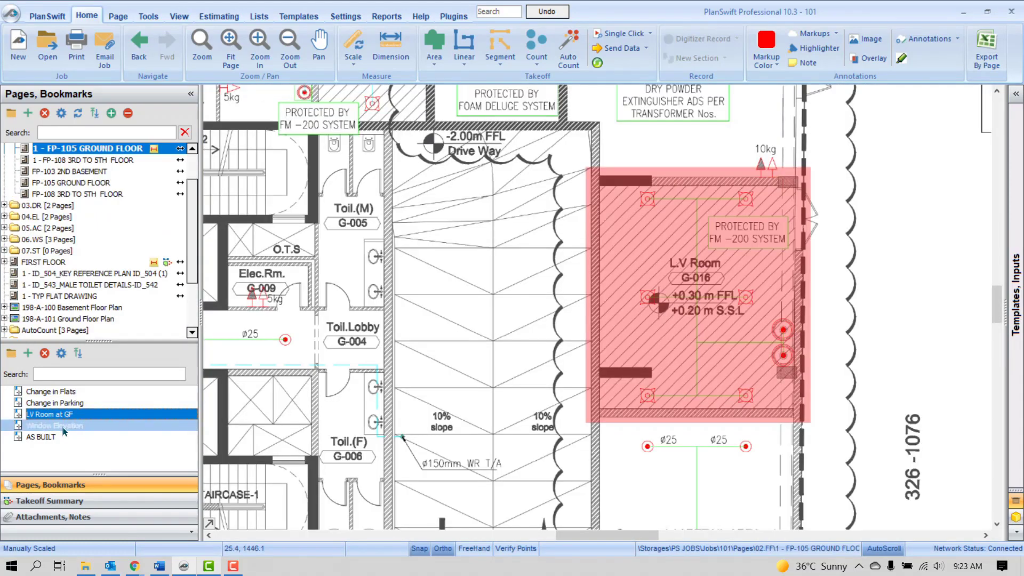
{"action": "left_click", "coordinate": [64, 430]}
{"action": "left_click", "coordinate": [55, 437]}
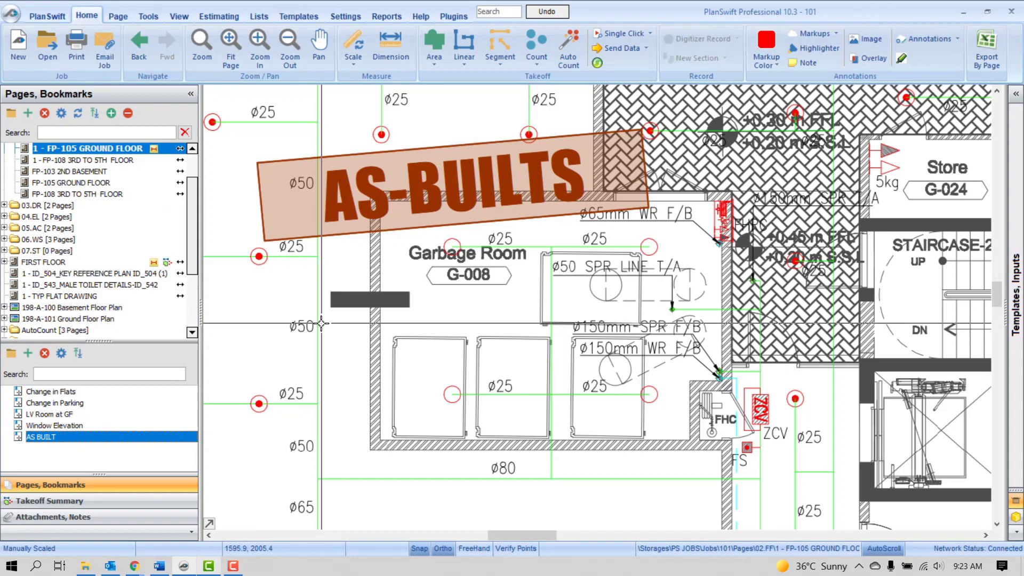
{"action": "left_click", "coordinate": [95, 418]}
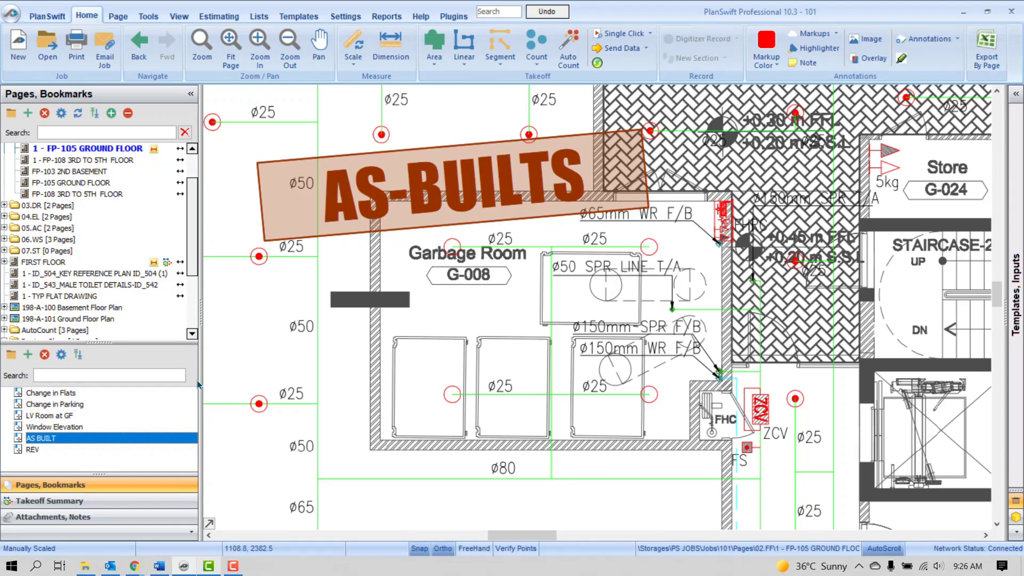
Step: Frame the Main Entrance on the plan and save it as a bookmark named 'Entrance'
{"action": "scroll", "coordinate": [551, 328], "scroll_direction": "down", "scroll_amount": 4}
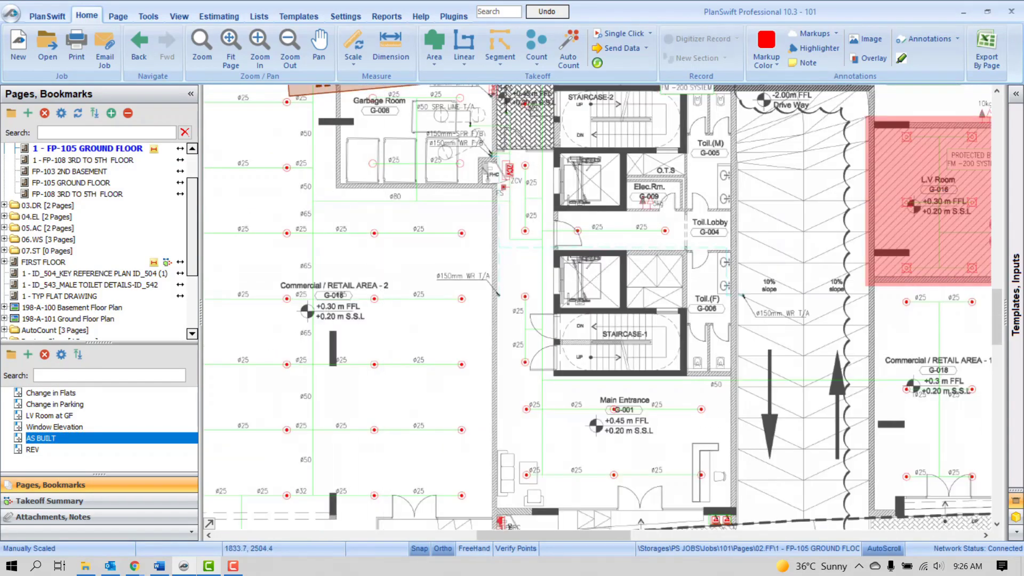
{"action": "scroll", "coordinate": [552, 328], "scroll_direction": "up", "scroll_amount": 4}
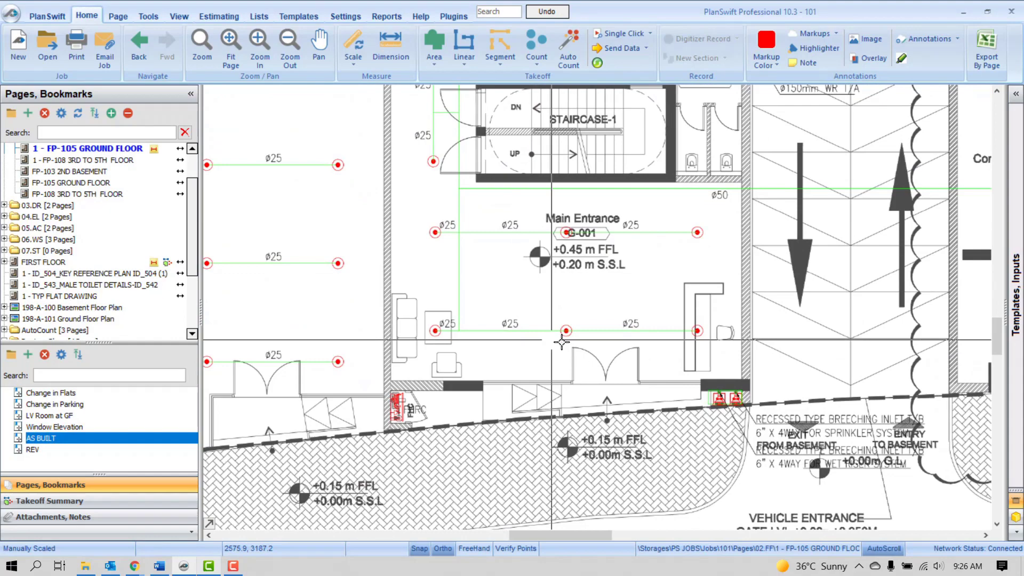
{"action": "left_click_drag", "start_coordinate": [605, 348], "coordinate": [622, 381]}
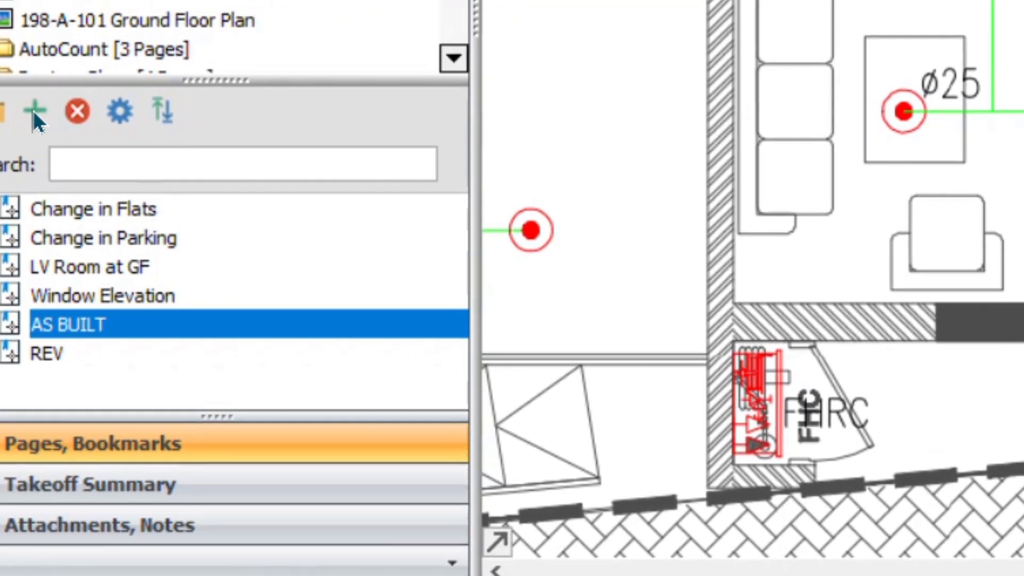
{"action": "left_click", "coordinate": [72, 91]}
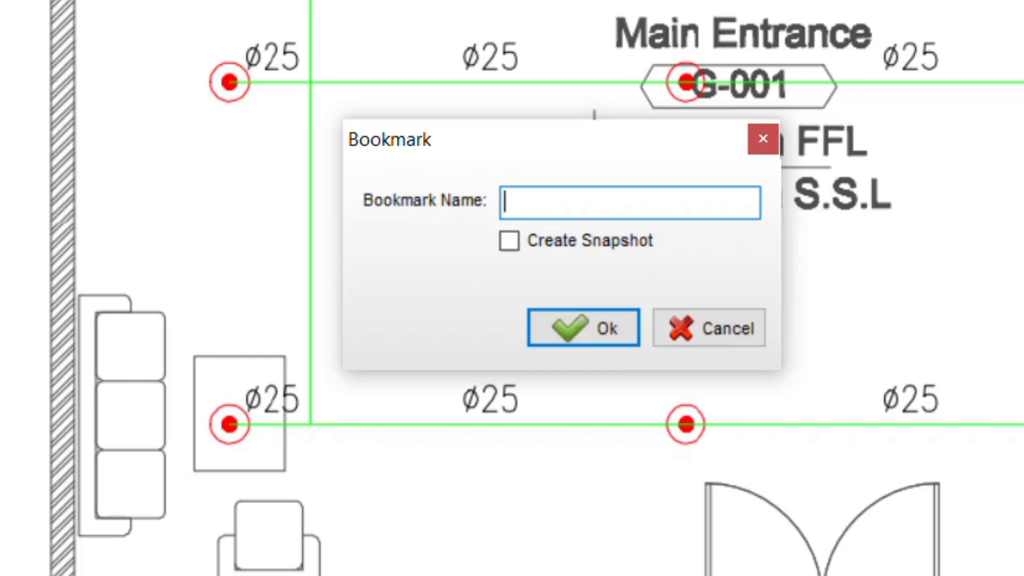
{"action": "type", "text": "Entrance"}
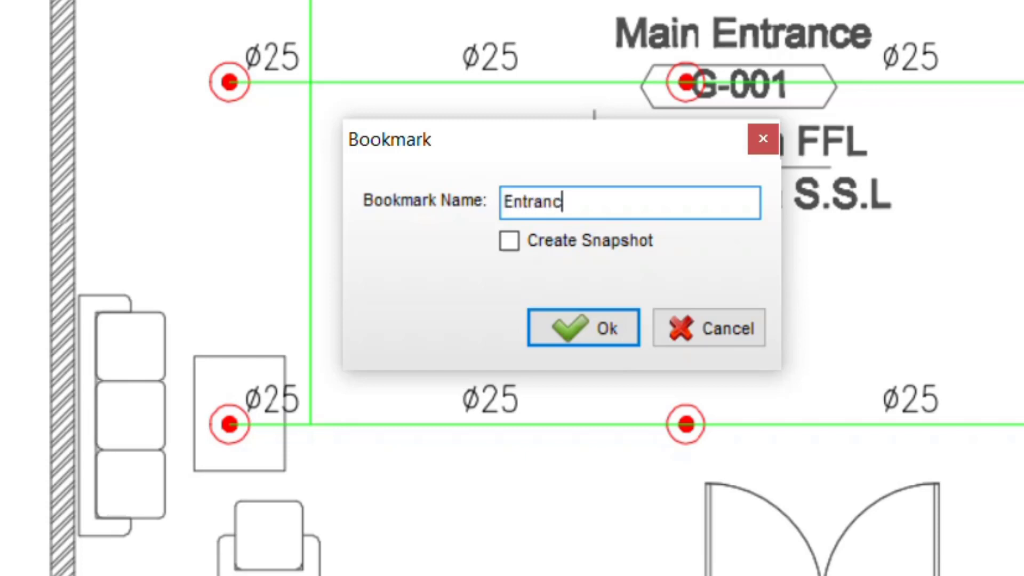
{"action": "left_click", "coordinate": [559, 341]}
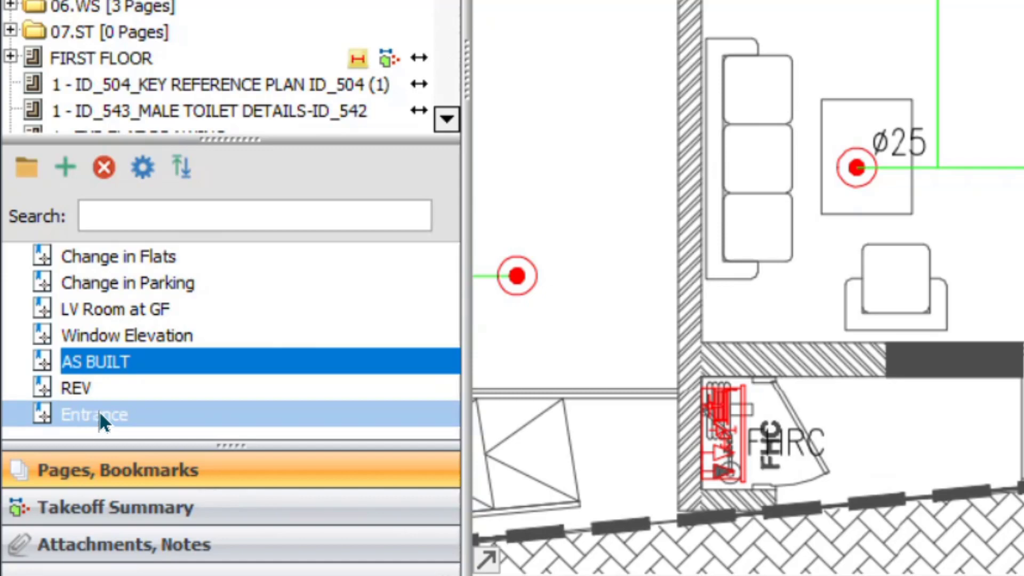
Step: Step through the Change in Parking, LV Room at GF, Window Elevation and Entrance bookmarks
{"action": "left_click", "coordinate": [109, 283]}
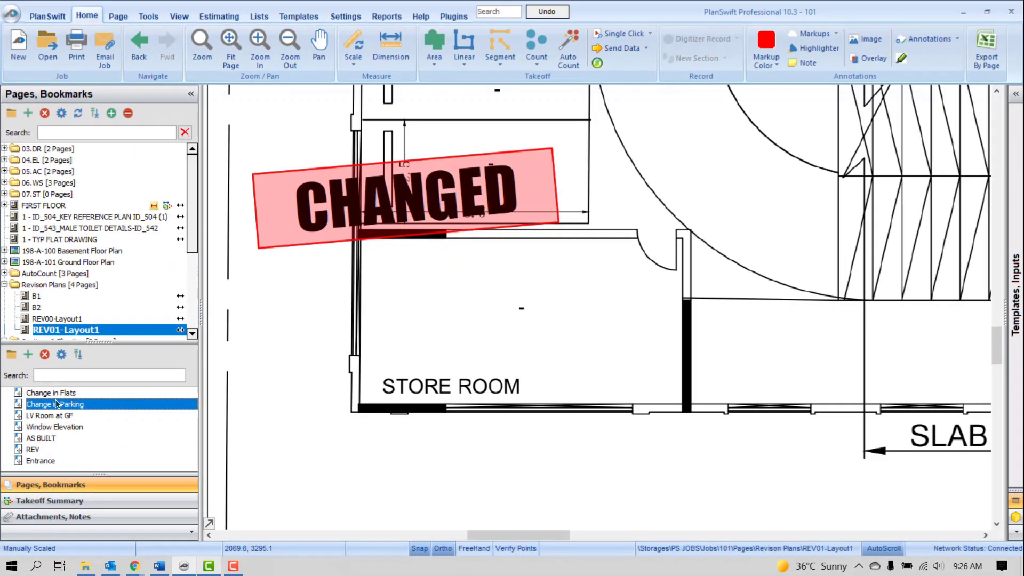
{"action": "left_click", "coordinate": [48, 416]}
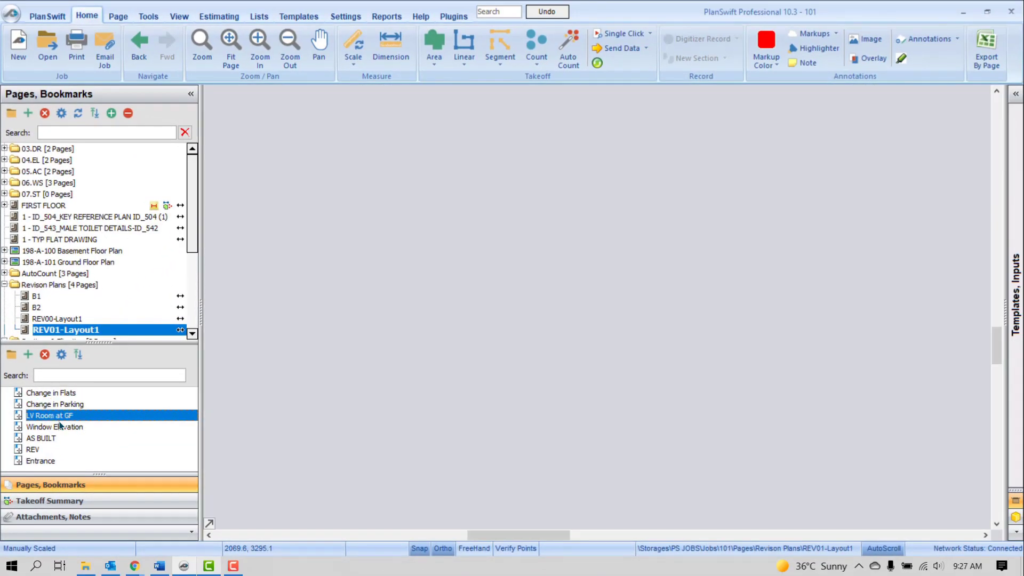
{"action": "left_click", "coordinate": [48, 426]}
{"action": "left_click", "coordinate": [46, 462]}
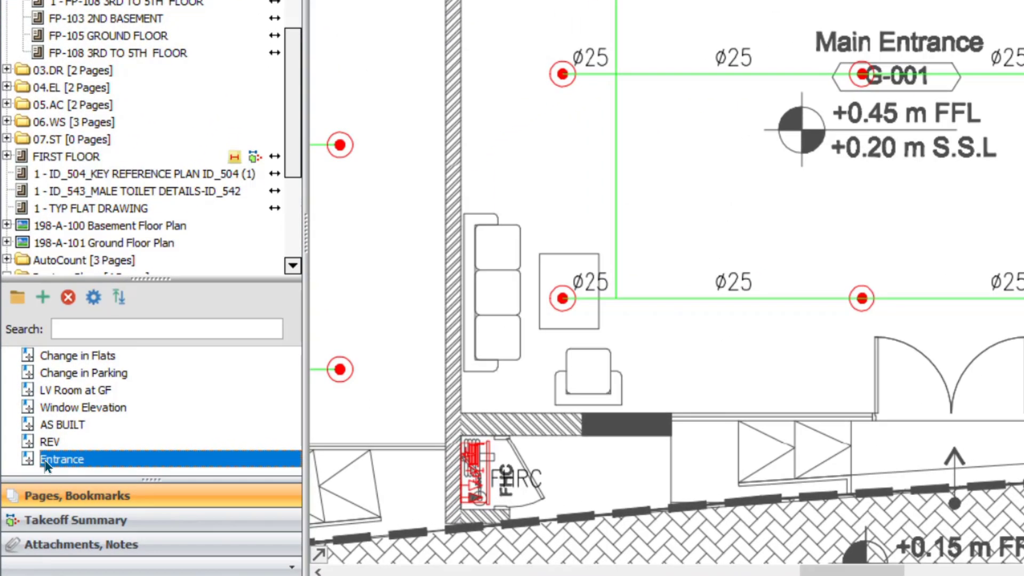
Step: Rename the Entrance bookmark to 'M. Entrance'
{"action": "left_click", "coordinate": [92, 307]}
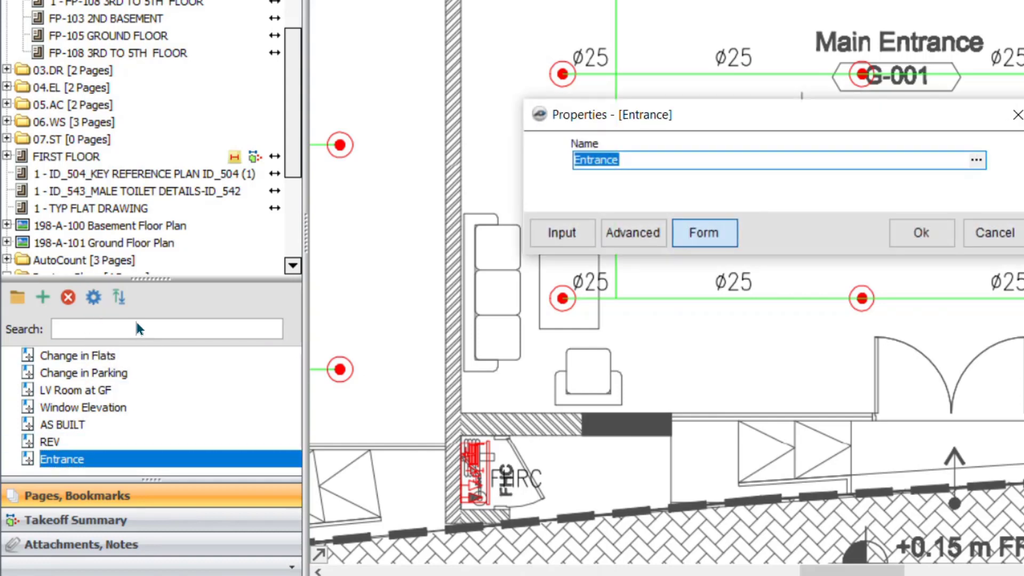
{"action": "key", "text": "Home"}
{"action": "type", "text": "M."}
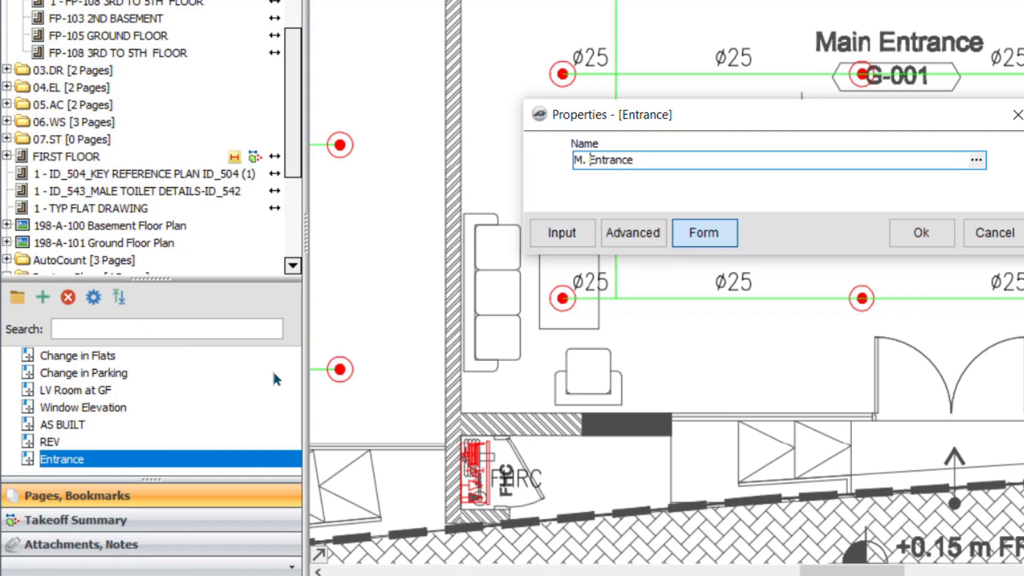
{"action": "left_click", "coordinate": [921, 233]}
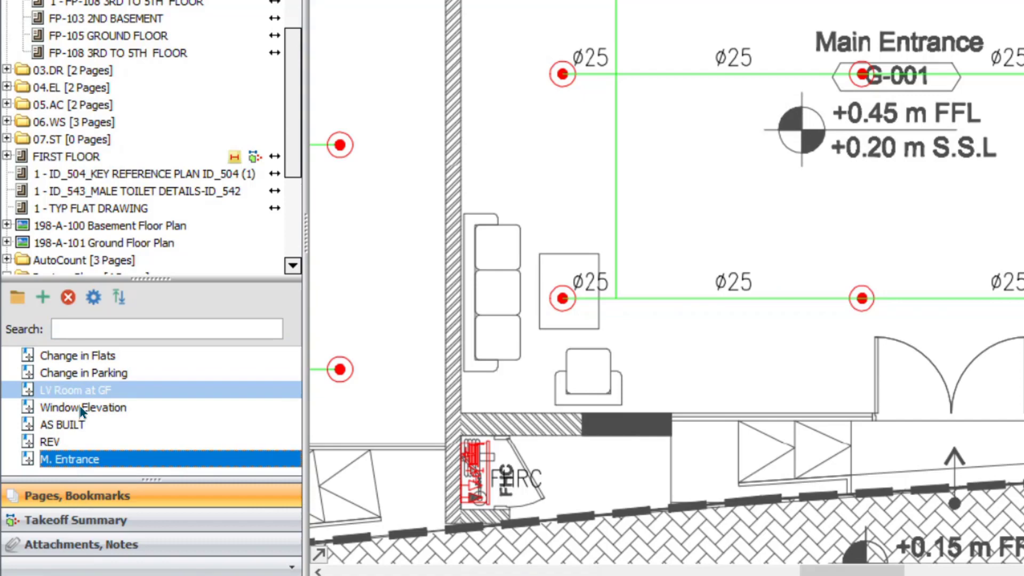
Step: Search the bookmarks for 'LV' and open LV Room at GF
{"action": "left_click", "coordinate": [117, 329]}
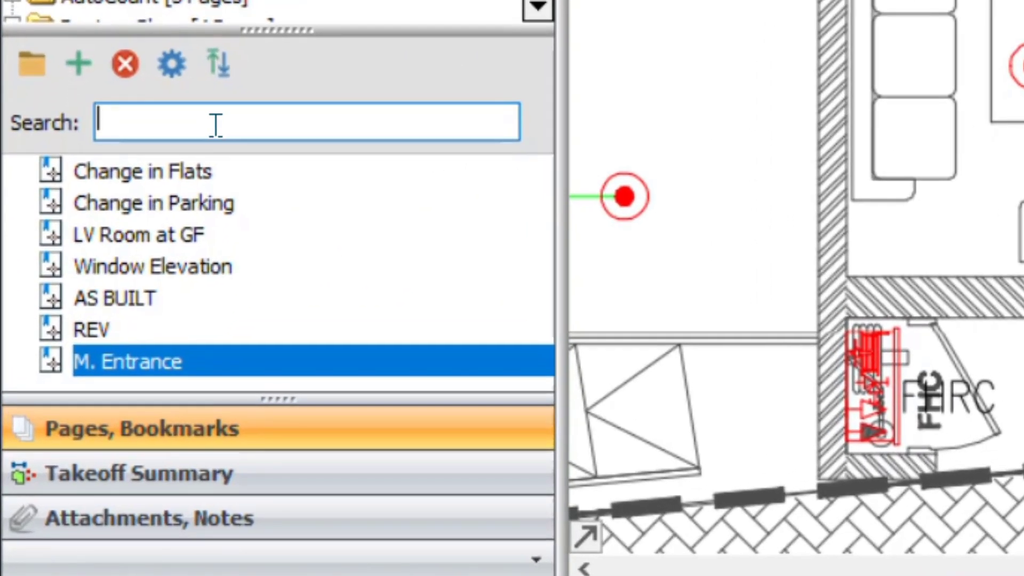
{"action": "type", "text": "LV"}
{"action": "left_click", "coordinate": [203, 171]}
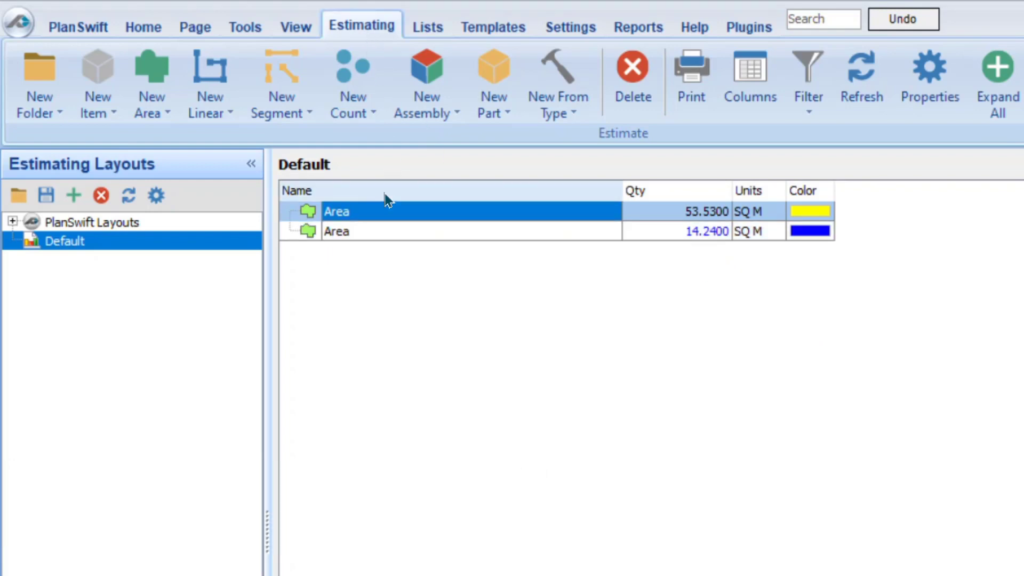
Step: Change the Qty column format to 0.00 so the Areas read 53.53 and 14.24 SQ M
{"action": "left_click", "coordinate": [343, 222], "text": "ctrl"}
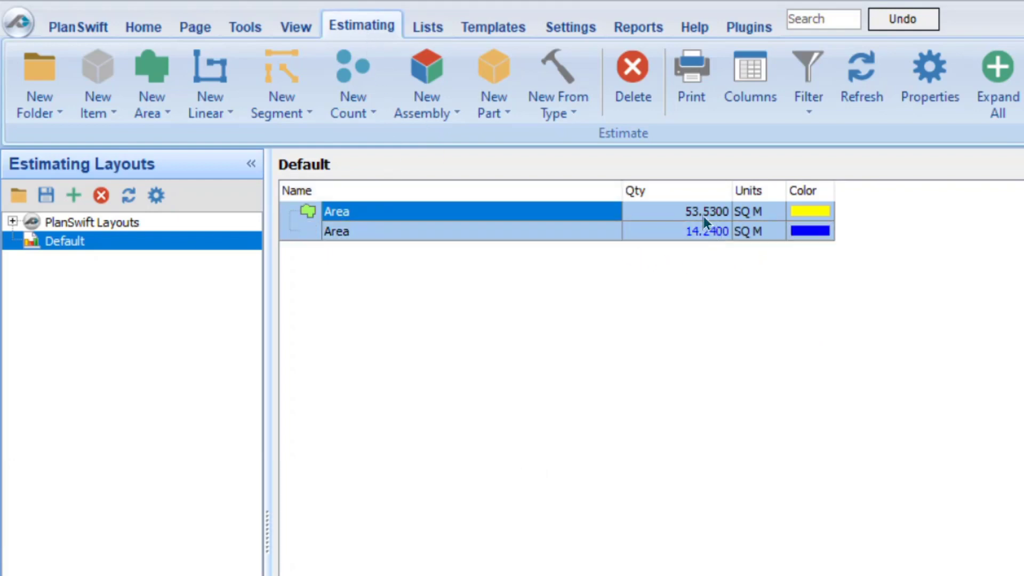
{"action": "left_click", "coordinate": [718, 227], "text": "ctrl"}
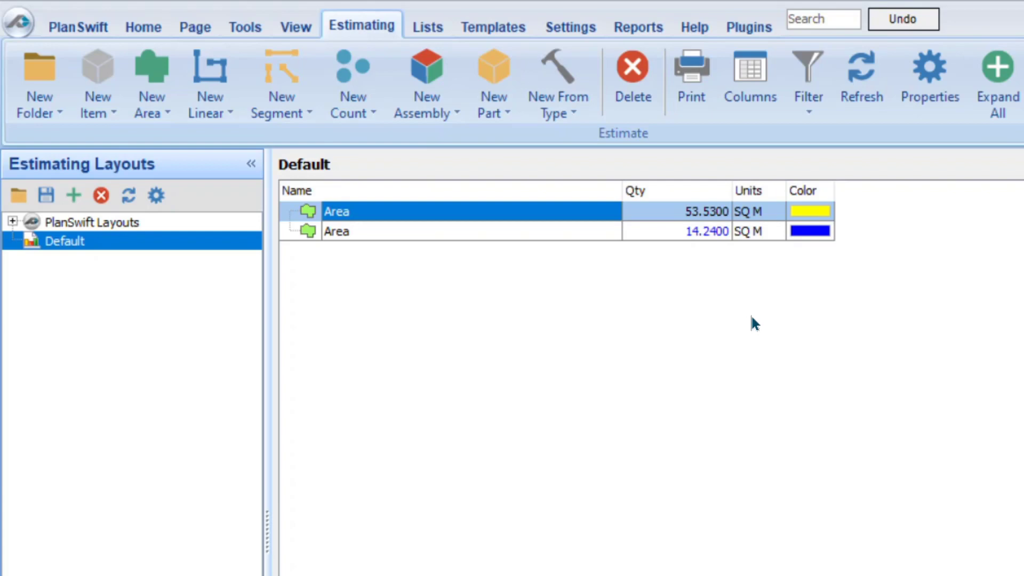
{"action": "left_click", "coordinate": [754, 88]}
{"action": "left_click_drag", "start_coordinate": [767, 258], "coordinate": [726, 308]}
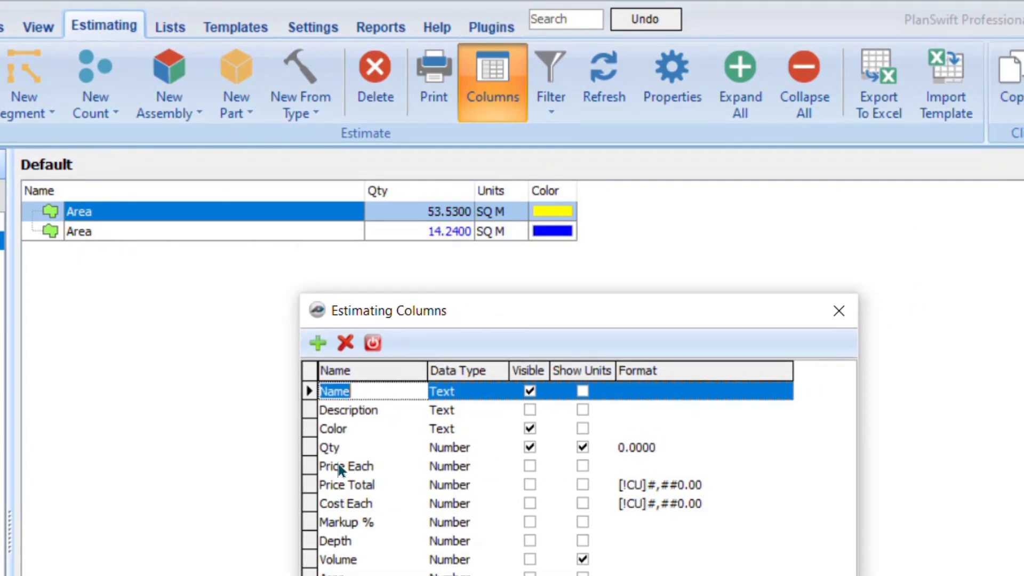
{"action": "left_click", "coordinate": [328, 446]}
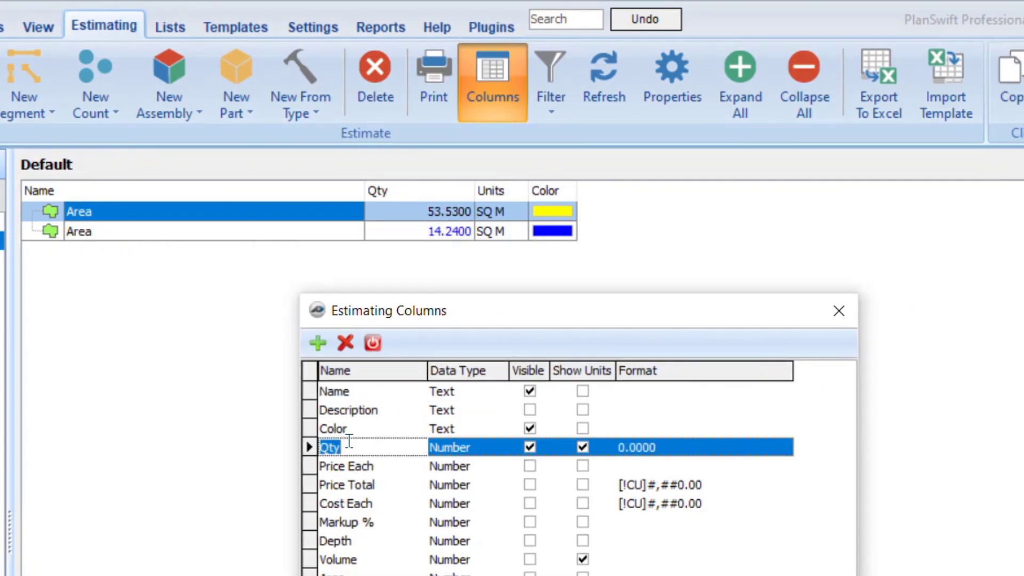
{"action": "left_click", "coordinate": [670, 447]}
{"action": "left_click", "coordinate": [681, 446]}
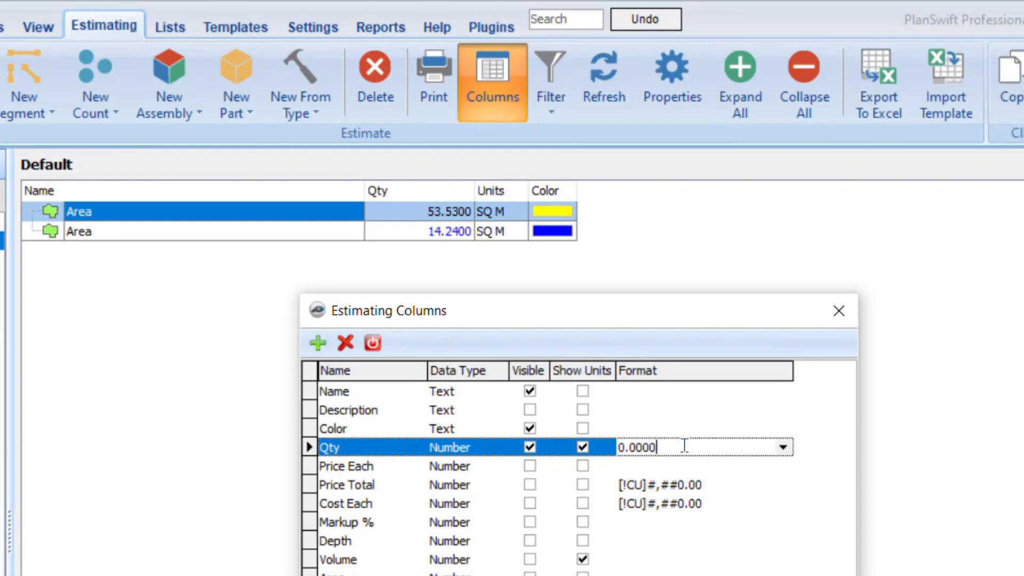
{"action": "key", "text": "BackSpace"}
{"action": "key", "text": "BackSpace"}
{"action": "left_click", "coordinate": [839, 311]}
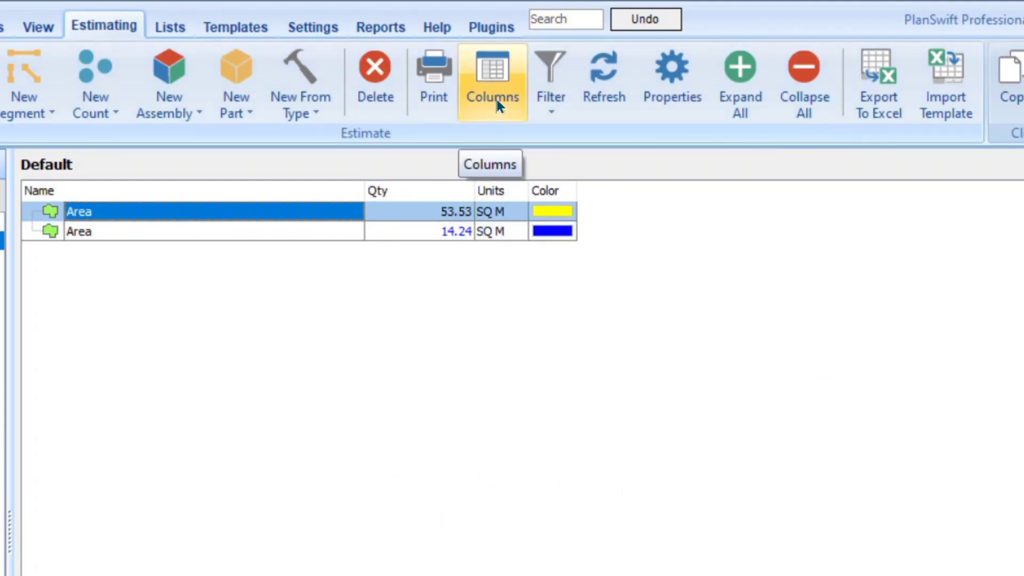
Step: Set the Qty column format back to 0.0000 so the quantities read 53.5300 and 14.2400
{"action": "left_click", "coordinate": [495, 97]}
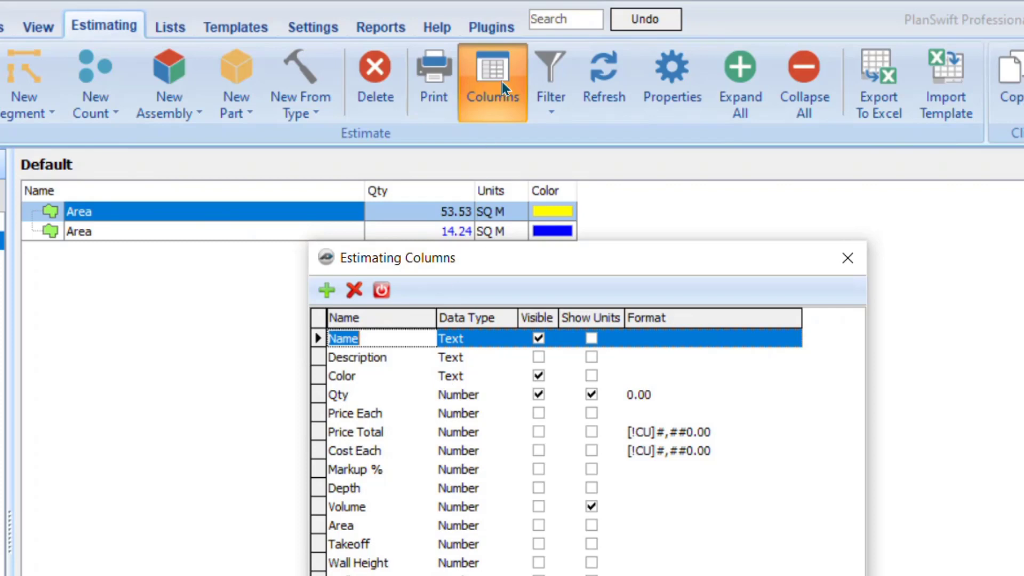
{"action": "left_click", "coordinate": [348, 396]}
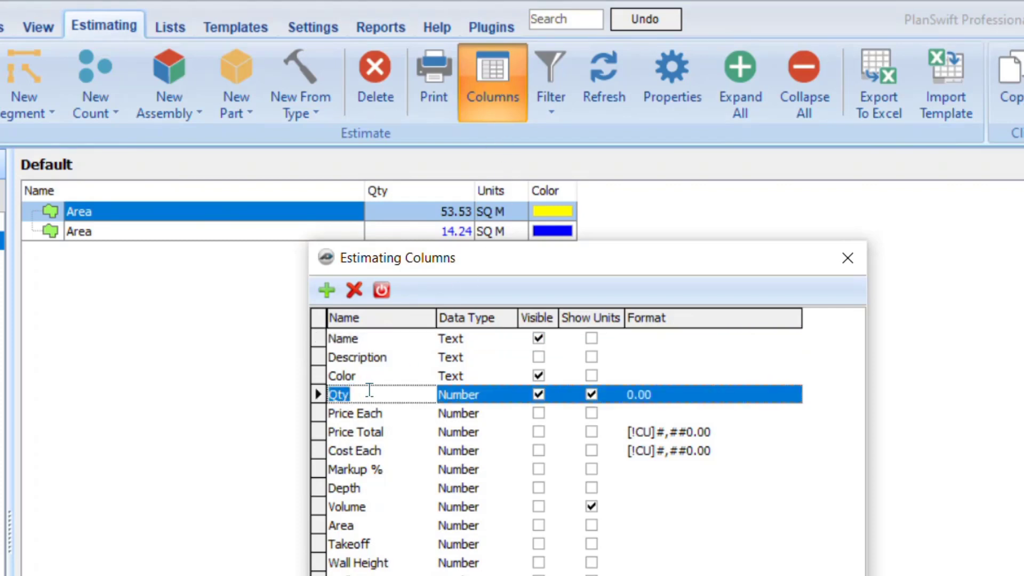
{"action": "left_click", "coordinate": [674, 396]}
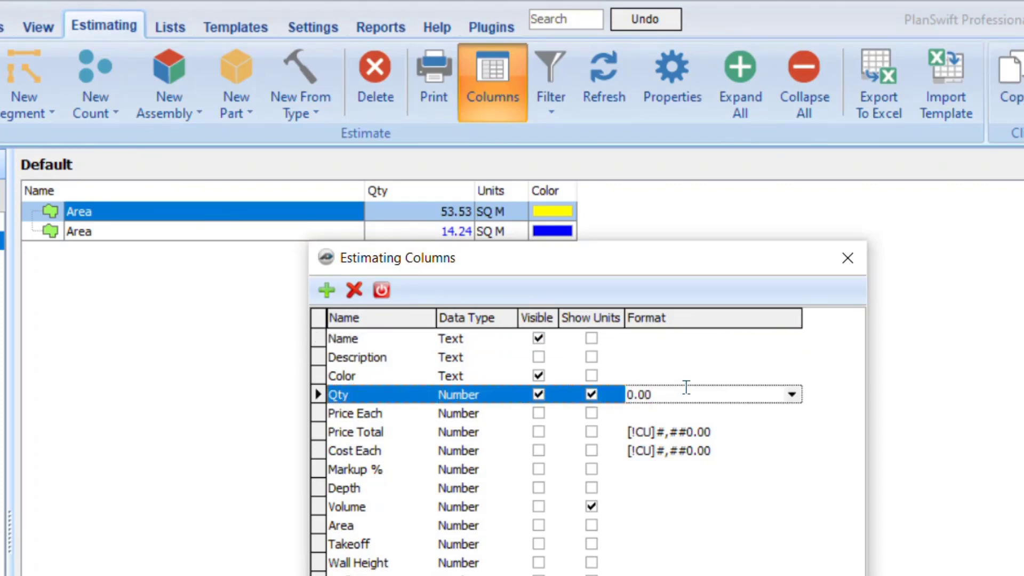
{"action": "type", "text": "00"}
{"action": "left_click", "coordinate": [827, 385]}
{"action": "left_click", "coordinate": [747, 409]}
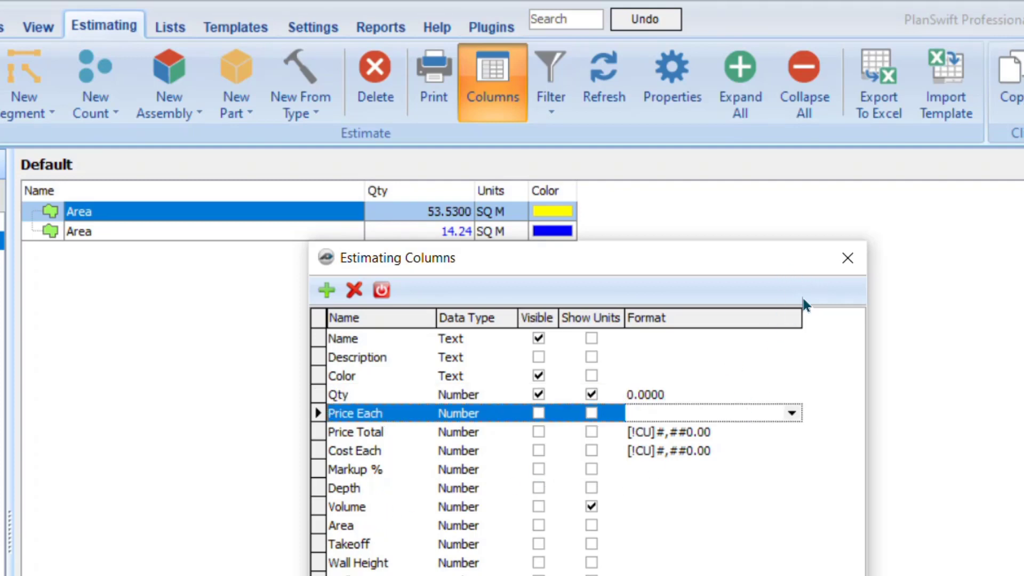
{"action": "left_click", "coordinate": [847, 258]}
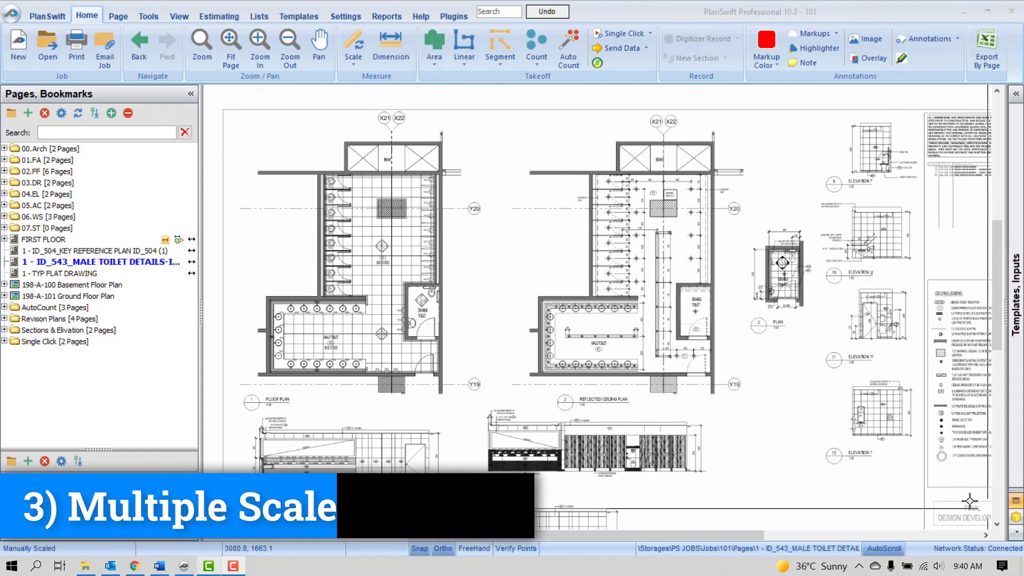
{"action": "left_click", "coordinate": [353, 53]}
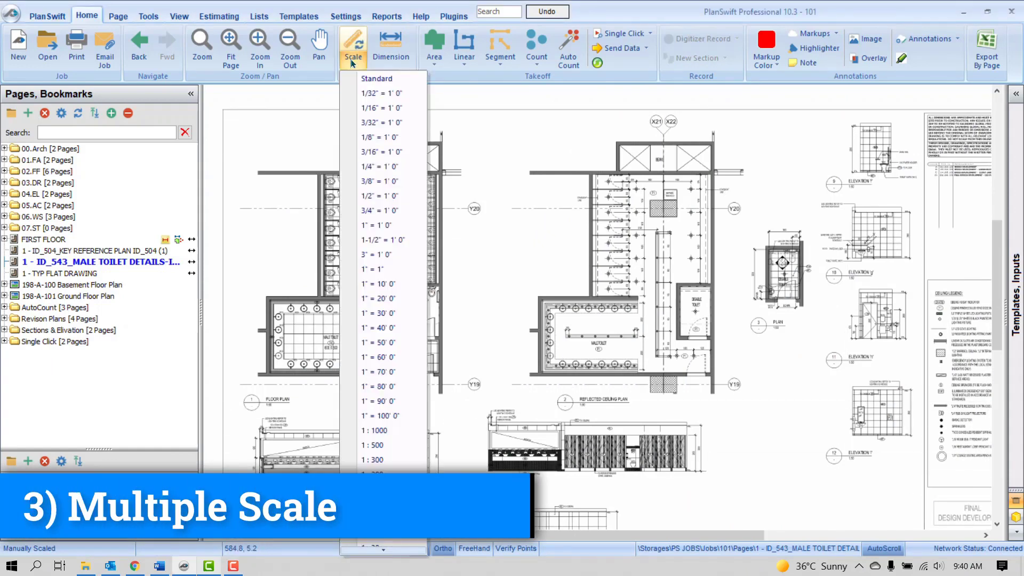
{"action": "left_click", "coordinate": [396, 386]}
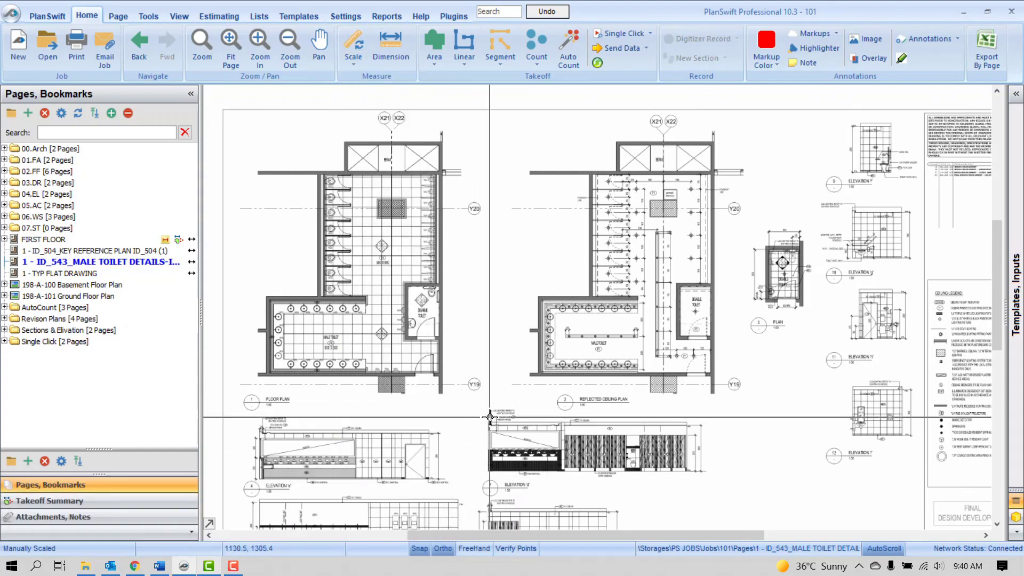
{"action": "scroll", "coordinate": [255, 414], "scroll_direction": "up", "scroll_amount": 5}
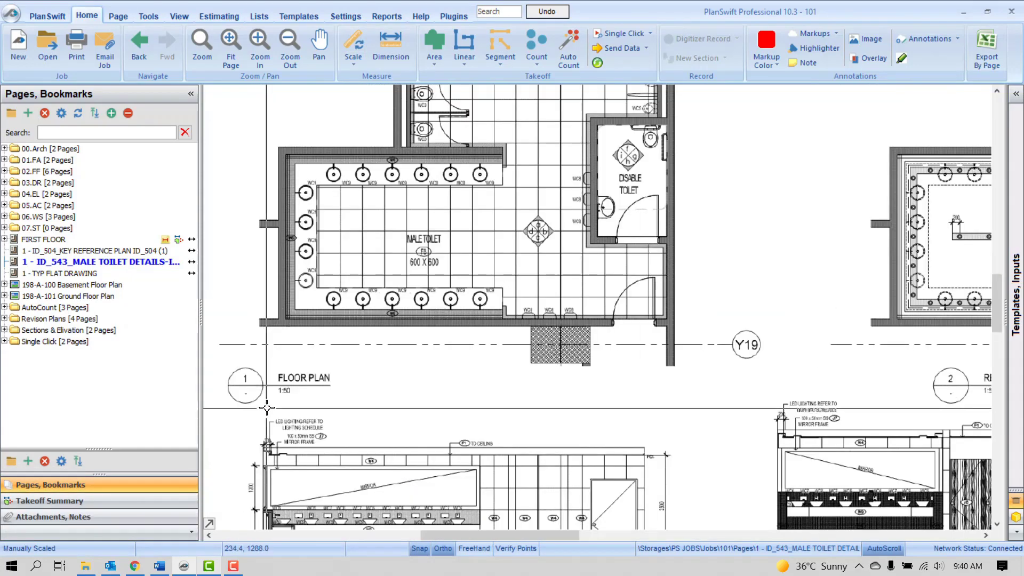
{"action": "left_click_drag", "start_coordinate": [294, 418], "coordinate": [301, 432]}
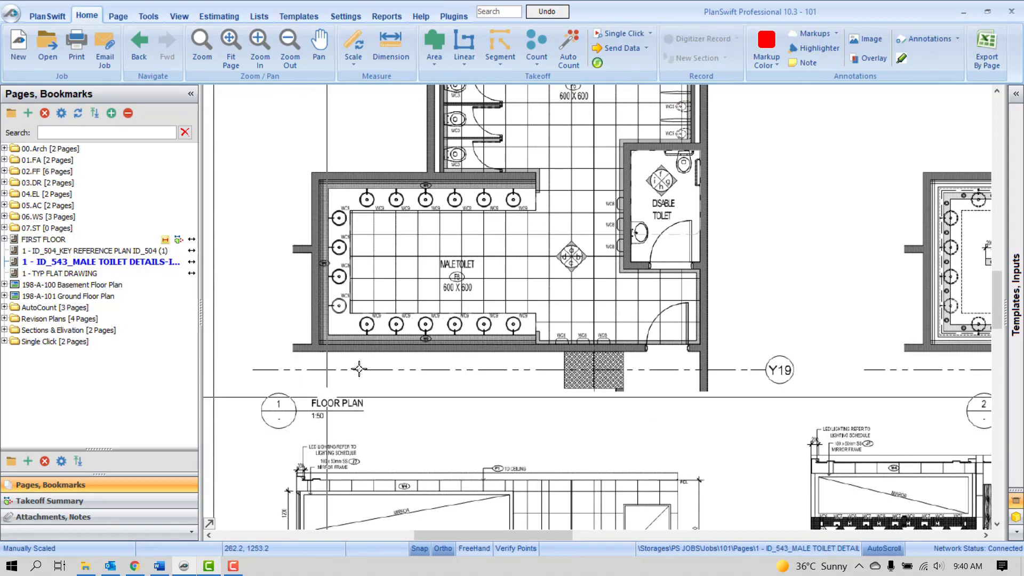
{"action": "scroll", "coordinate": [301, 432], "scroll_direction": "up", "scroll_amount": 2}
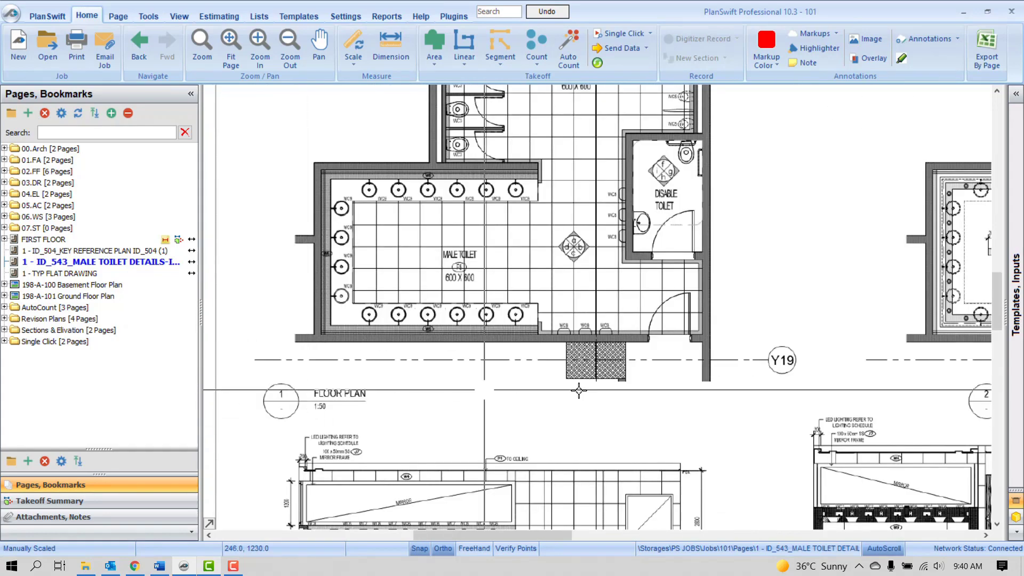
{"action": "scroll", "coordinate": [578, 390], "scroll_direction": "right", "scroll_amount": 10}
{"action": "scroll", "coordinate": [537, 391], "scroll_direction": "up", "scroll_amount": 5}
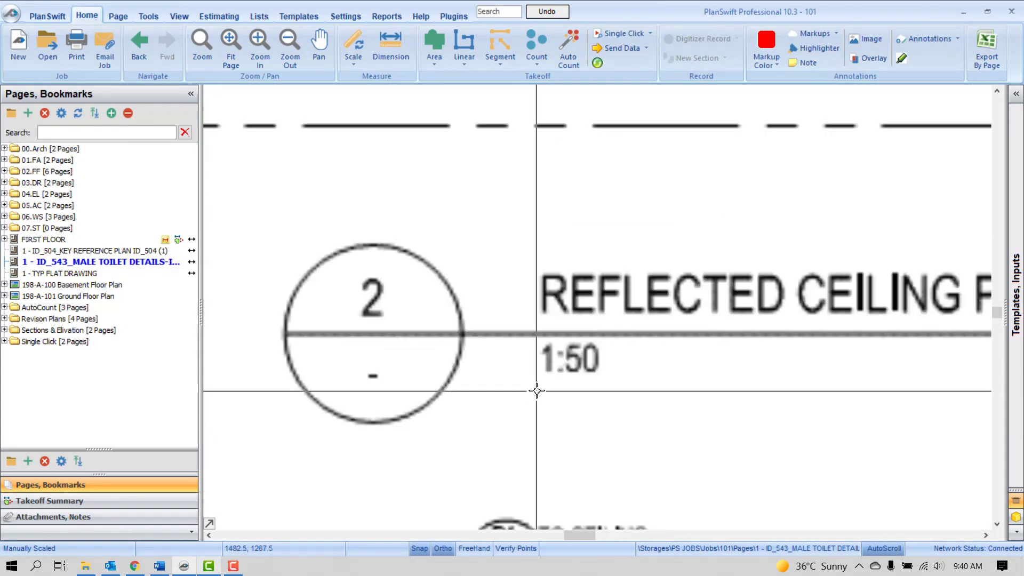
{"action": "scroll", "coordinate": [560, 392], "scroll_direction": "down", "scroll_amount": 3}
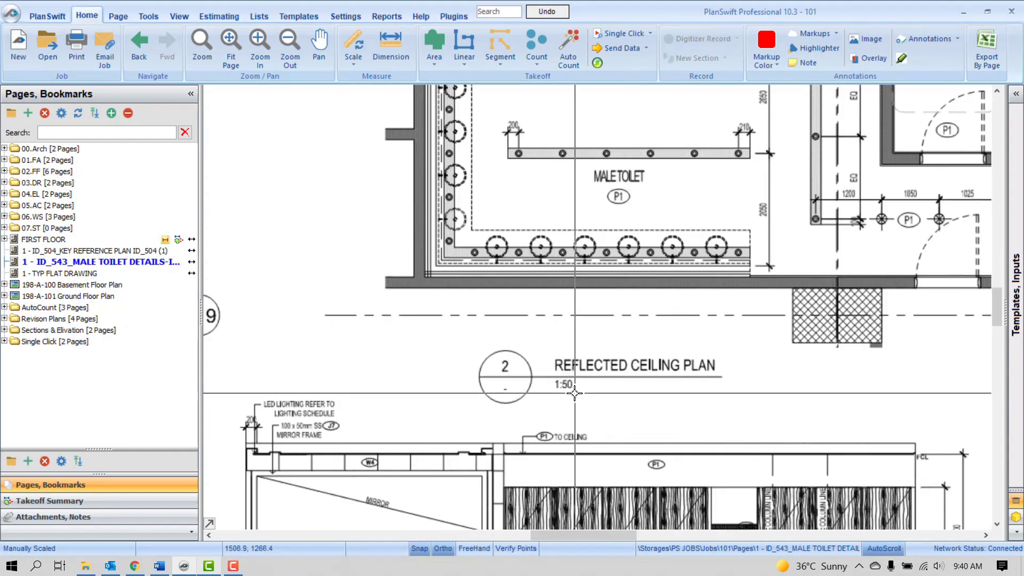
{"action": "scroll", "coordinate": [575, 393], "scroll_direction": "down", "scroll_amount": 5}
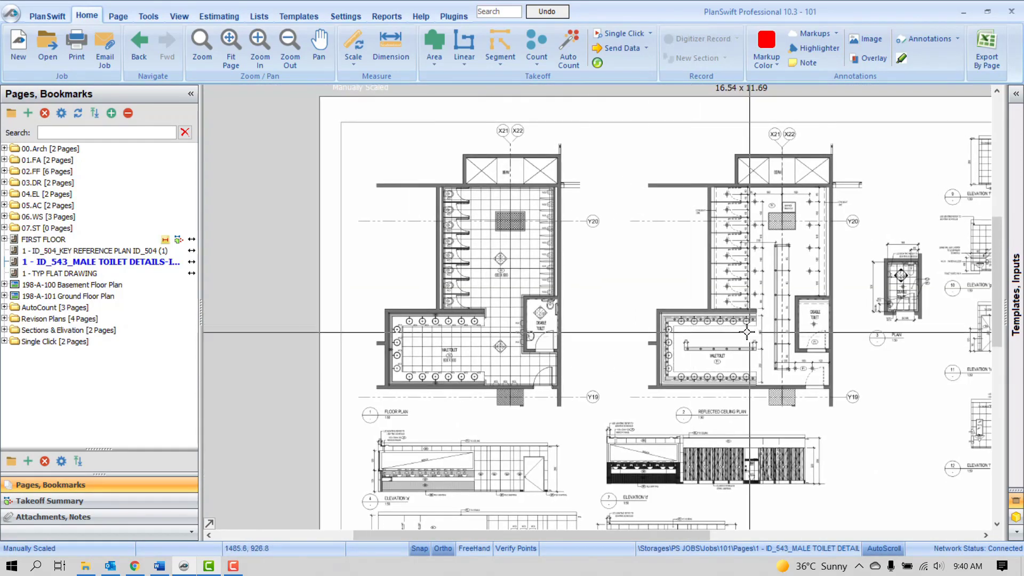
{"action": "scroll", "coordinate": [637, 332], "scroll_direction": "up", "scroll_amount": 3}
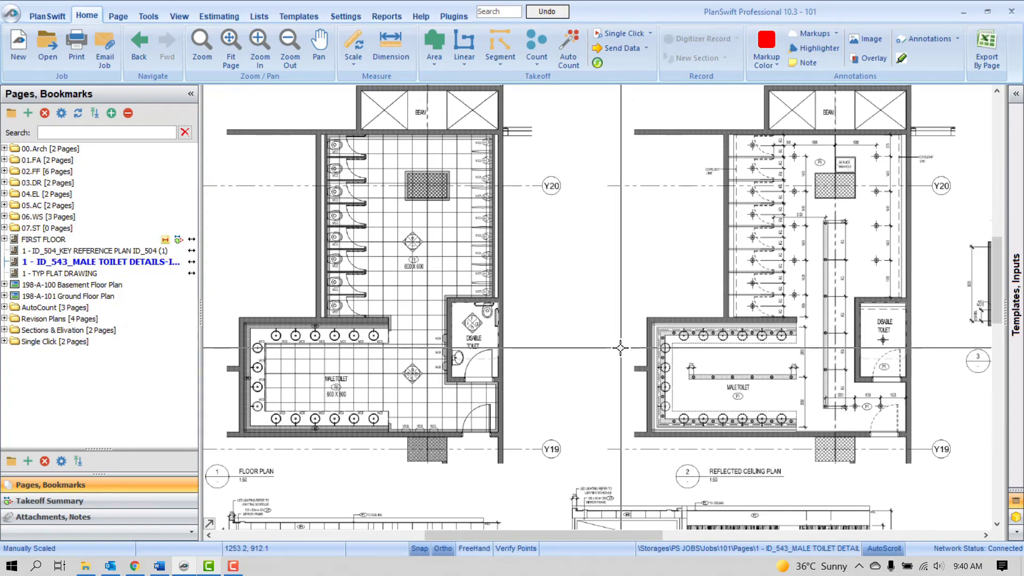
{"action": "scroll", "coordinate": [620, 348], "scroll_direction": "down", "scroll_amount": 2}
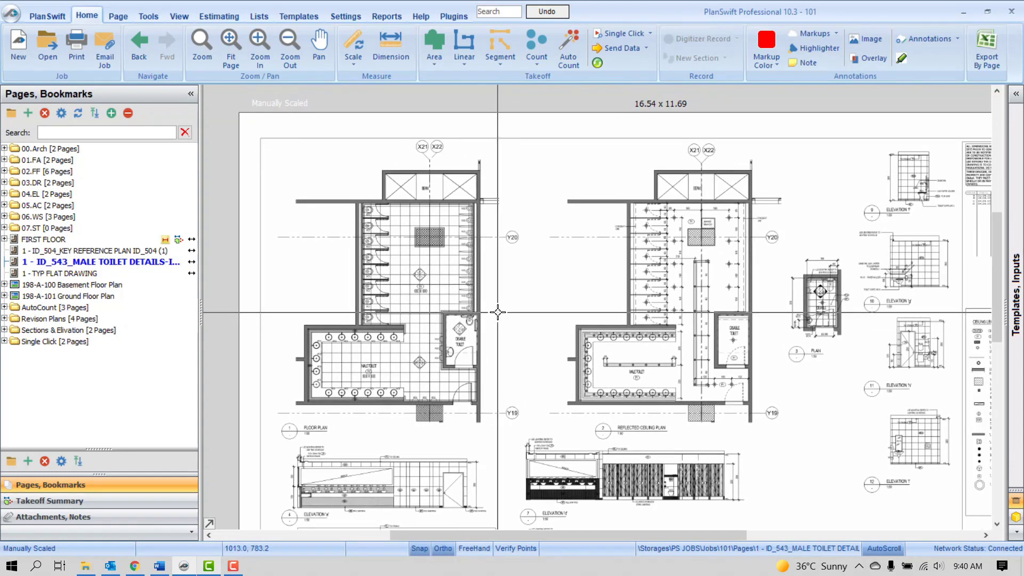
Step: Crop the left floor plan into a new page named FLOOR PLAN 1
{"action": "left_click", "coordinate": [114, 17]}
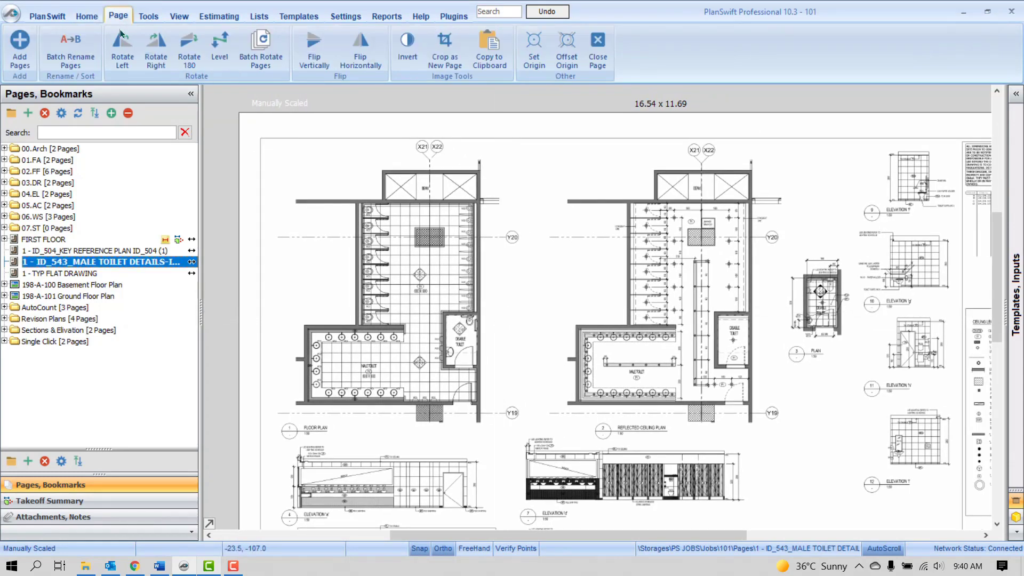
{"action": "left_click", "coordinate": [450, 61]}
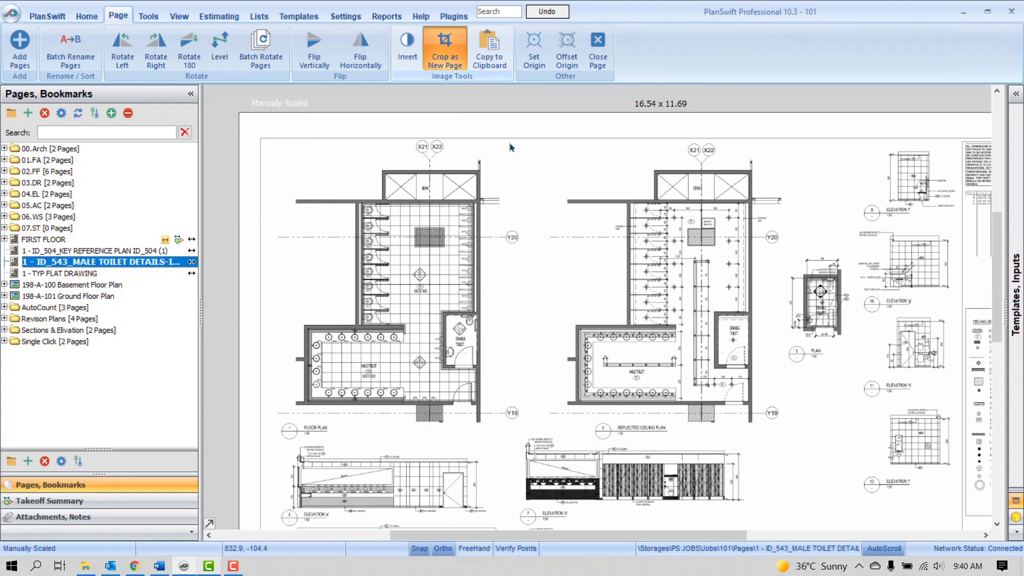
{"action": "left_click_drag", "start_coordinate": [538, 129], "coordinate": [258, 441]}
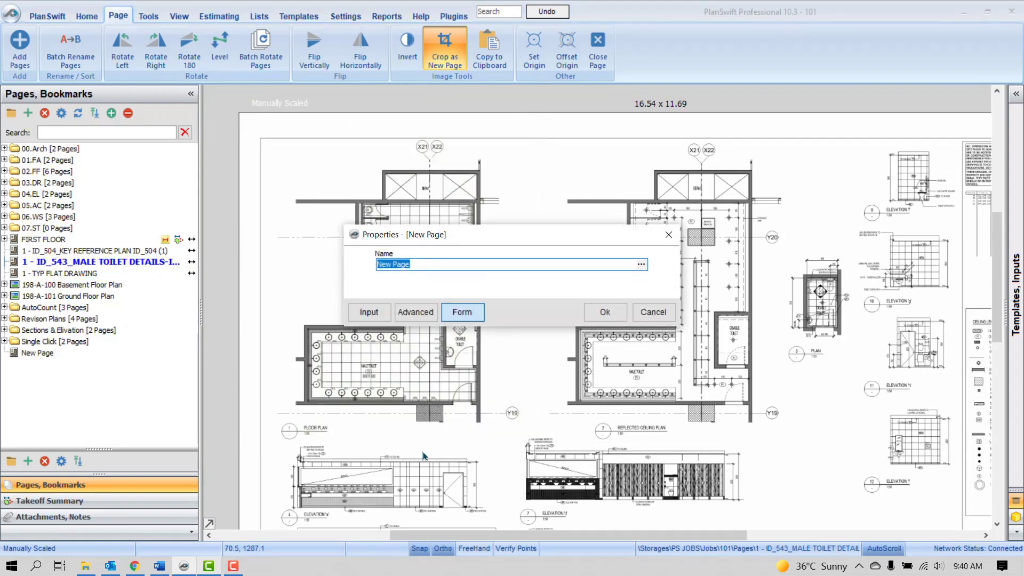
{"action": "type", "text": "FLOOR PLAN 1"}
{"action": "key", "text": "Return"}
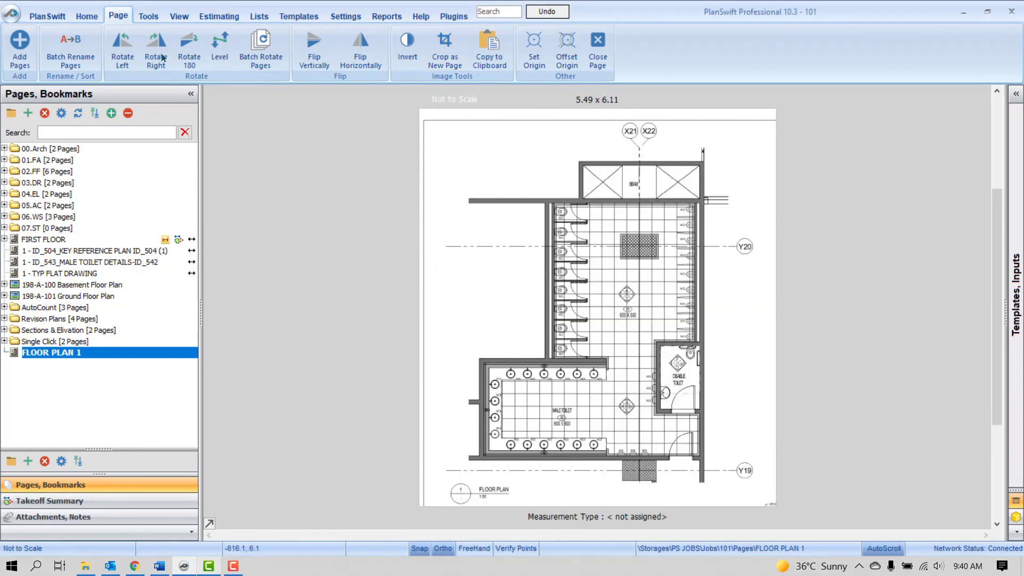
Step: Back on the male toilet details sheet, crop the reflected ceiling plan into page FLOOR PLAN 2
{"action": "left_click", "coordinate": [87, 15]}
{"action": "left_click", "coordinate": [139, 46]}
{"action": "left_click", "coordinate": [126, 21]}
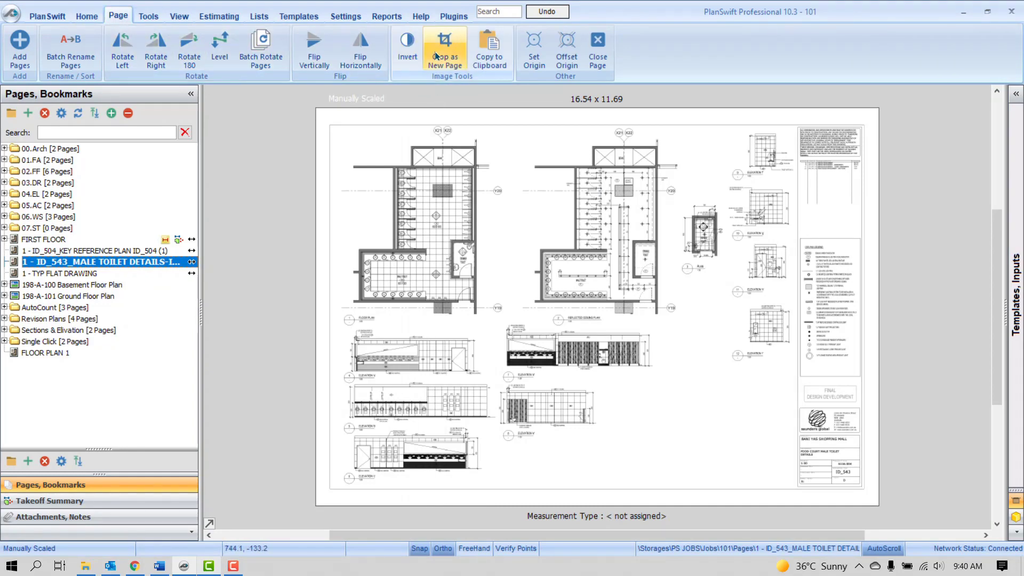
{"action": "left_click", "coordinate": [437, 54]}
{"action": "left_click_drag", "start_coordinate": [511, 122], "coordinate": [688, 312]}
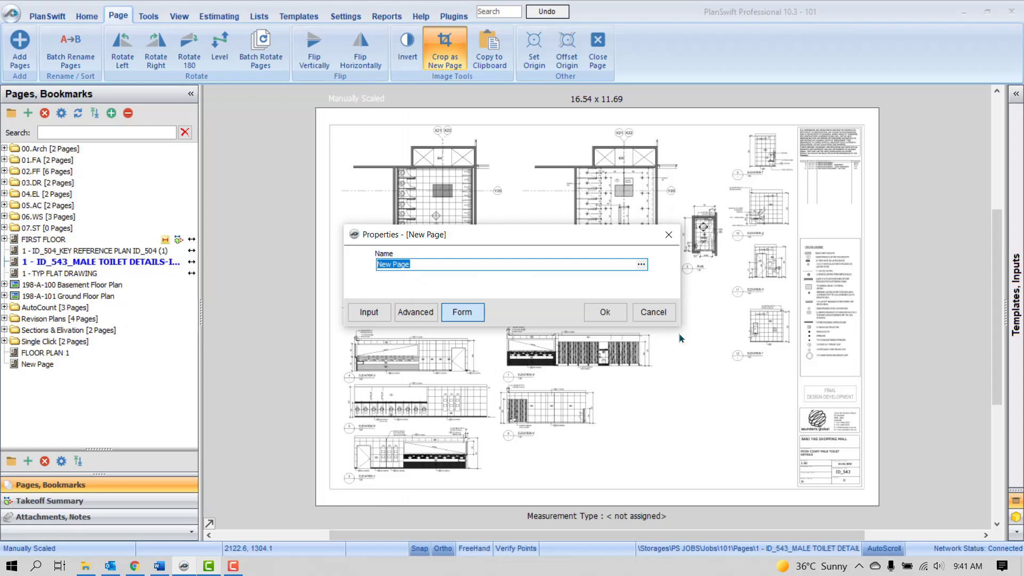
{"action": "type", "text": "FLOOR PLAN 2"}
{"action": "key", "text": "Return"}
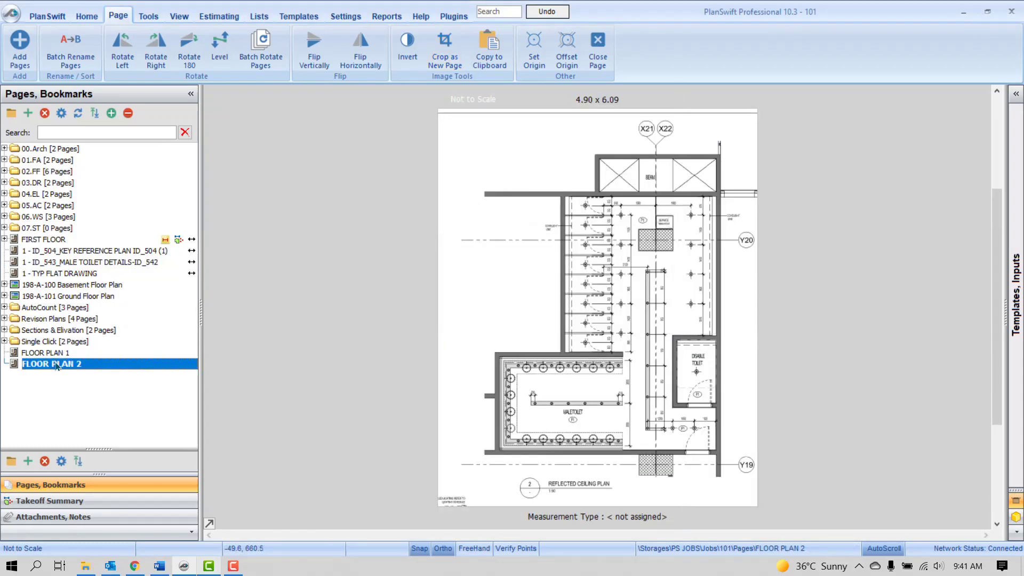
Step: Switch between the original sheet and the cropped FLOOR PLAN 1 and FLOOR PLAN 2 pages, zooming to inspect
{"action": "left_click", "coordinate": [80, 262]}
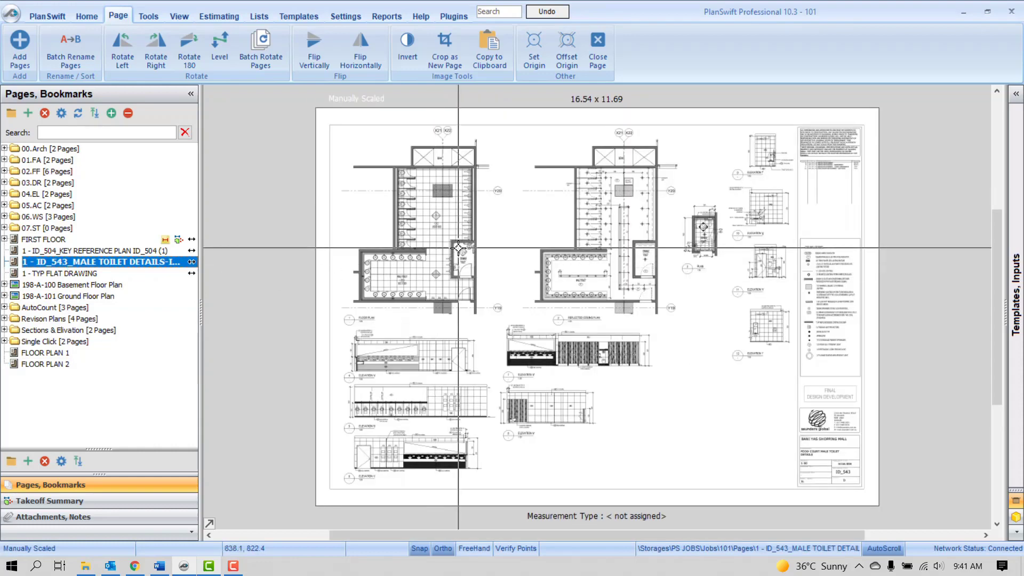
{"action": "left_click", "coordinate": [68, 354]}
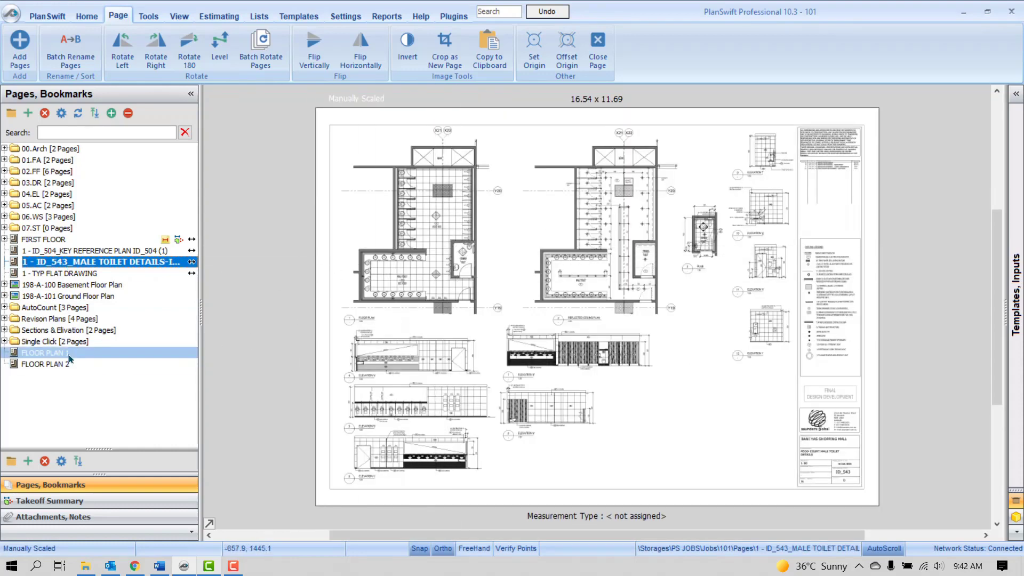
{"action": "left_click", "coordinate": [68, 365]}
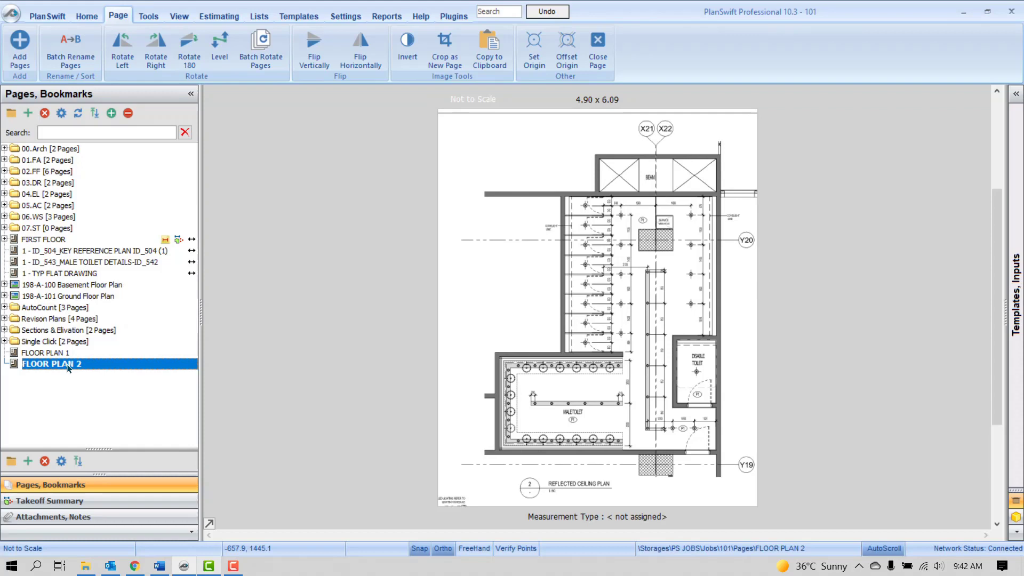
{"action": "left_click_drag", "start_coordinate": [68, 368], "coordinate": [60, 355]}
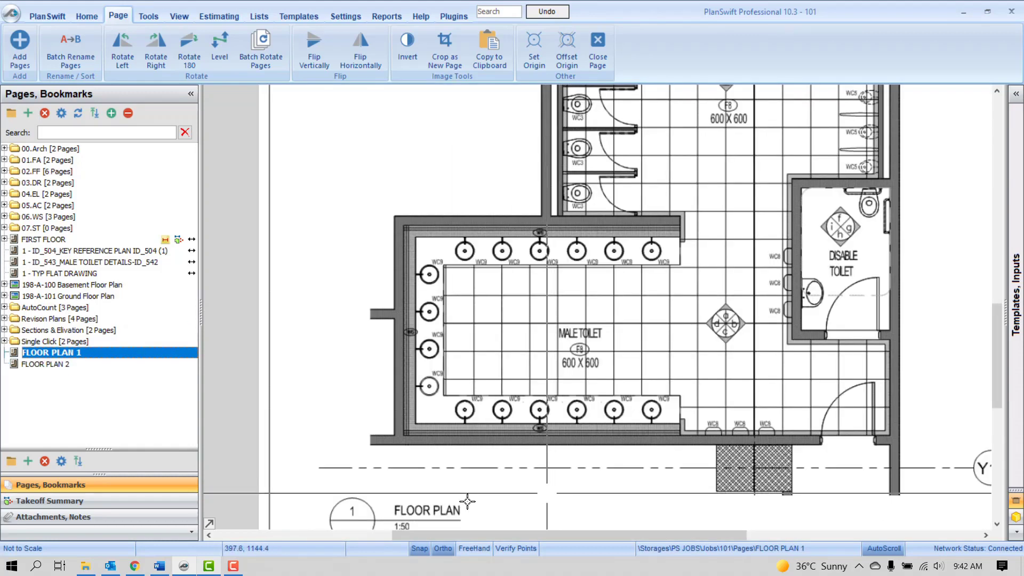
{"action": "left_click", "coordinate": [58, 365]}
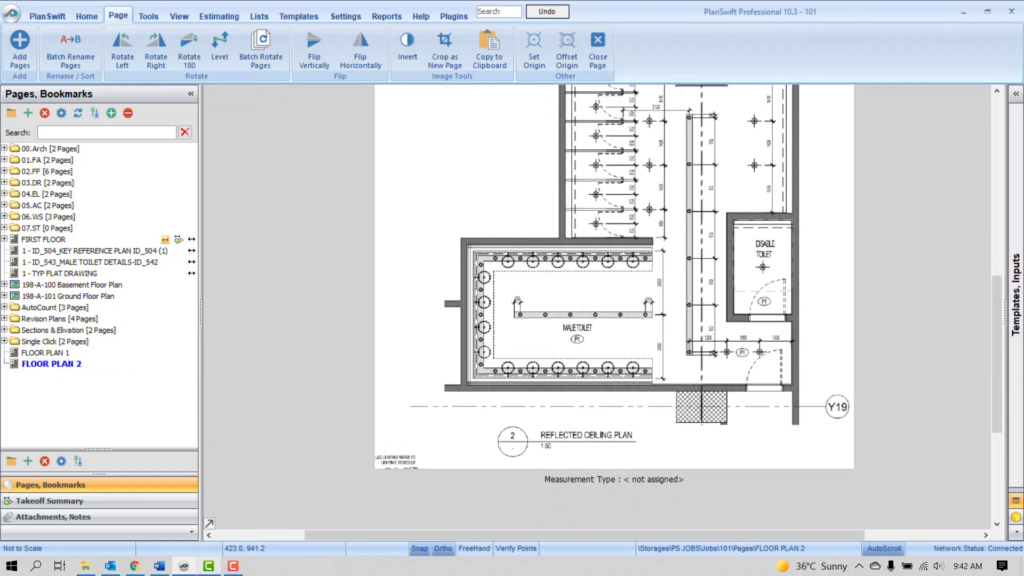
{"action": "scroll", "coordinate": [540, 430], "scroll_direction": "up", "scroll_amount": 3}
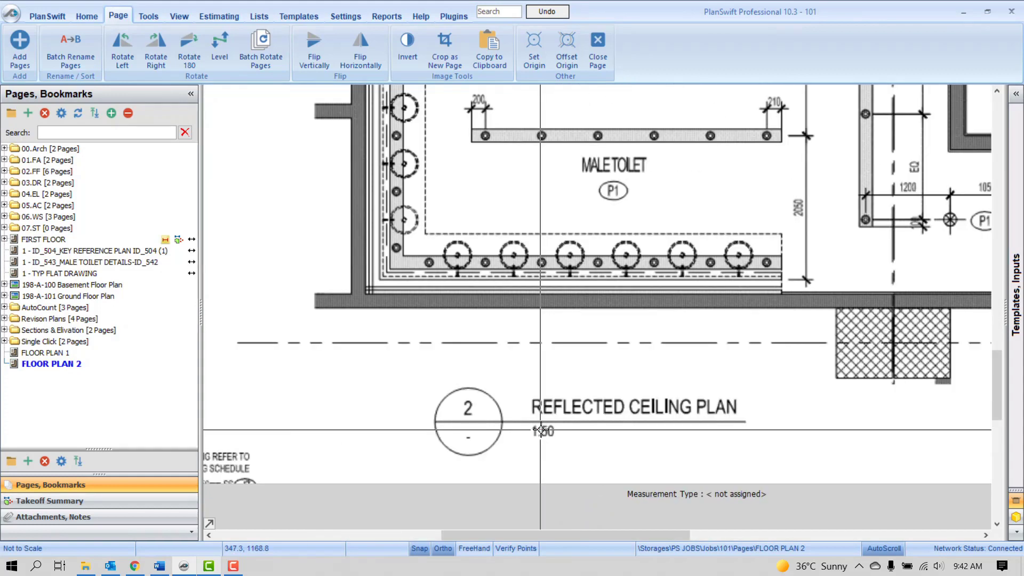
{"action": "scroll", "coordinate": [540, 429], "scroll_direction": "down", "scroll_amount": 5}
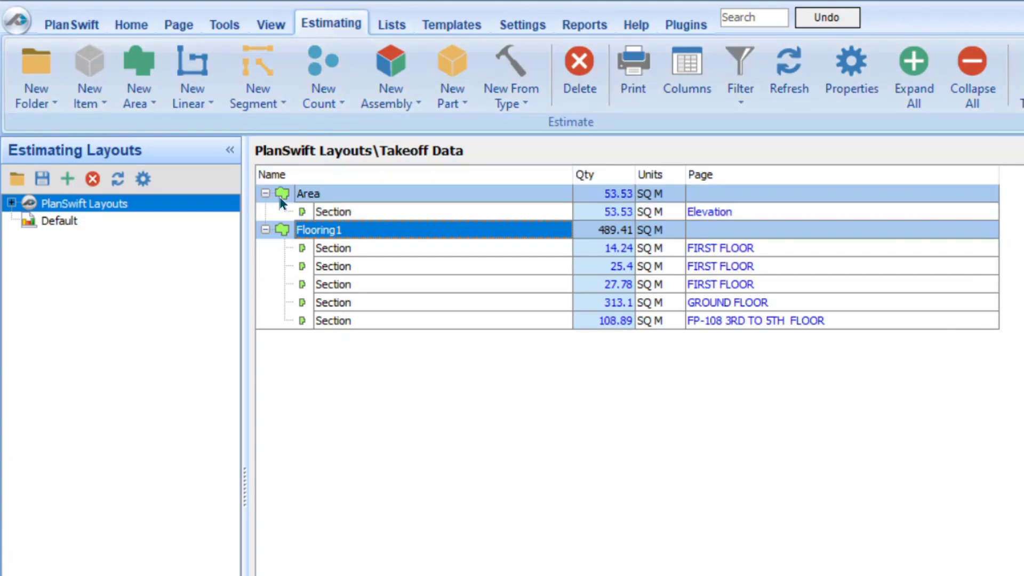
Step: Collapse and expand Area and Flooring1 to review their per-page sections, then show the Default layout
{"action": "left_click", "coordinate": [265, 194]}
{"action": "left_click", "coordinate": [265, 211]}
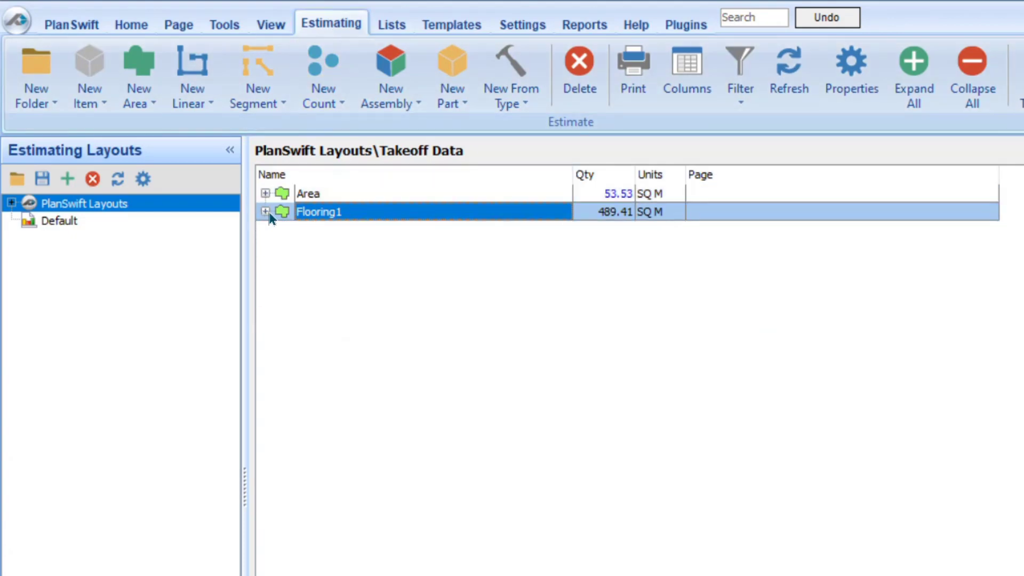
{"action": "left_click", "coordinate": [265, 212]}
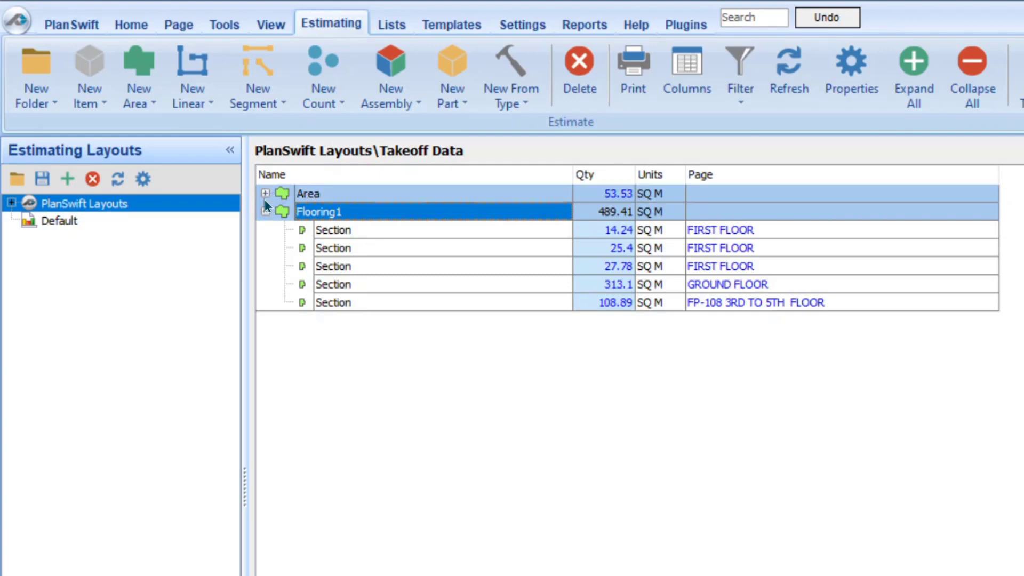
{"action": "left_click", "coordinate": [265, 193]}
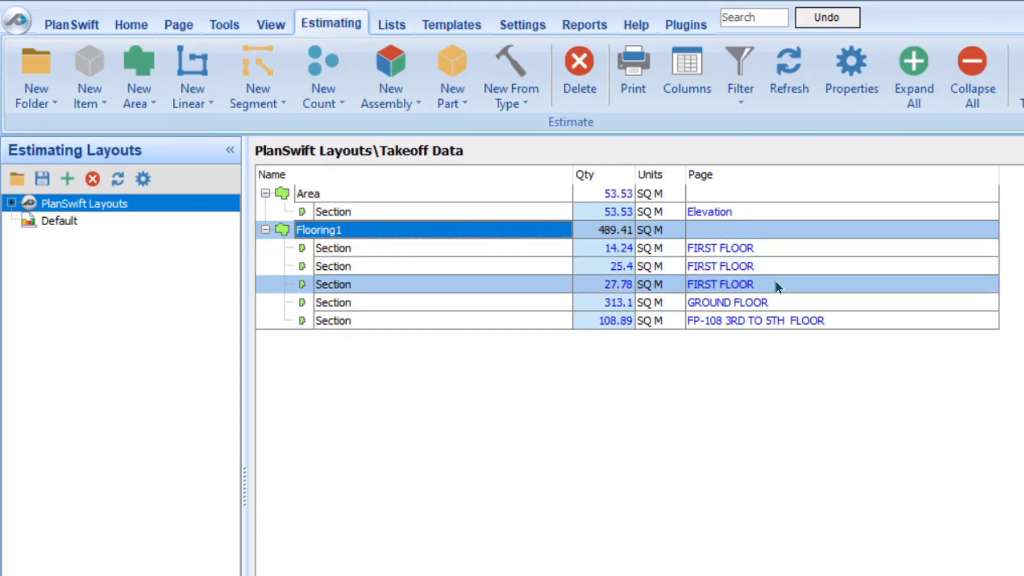
{"action": "left_click", "coordinate": [773, 304]}
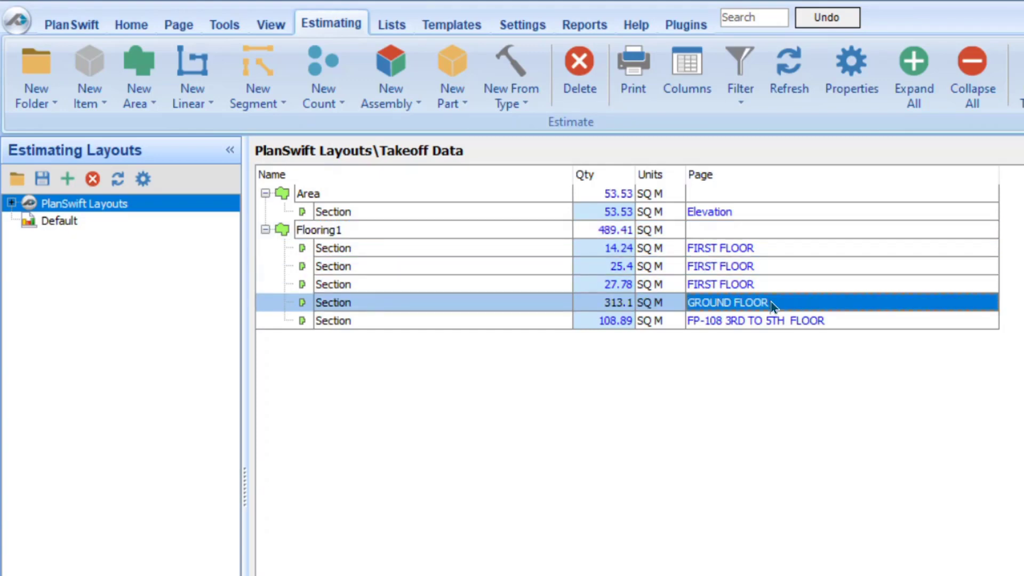
{"action": "left_click", "coordinate": [766, 323]}
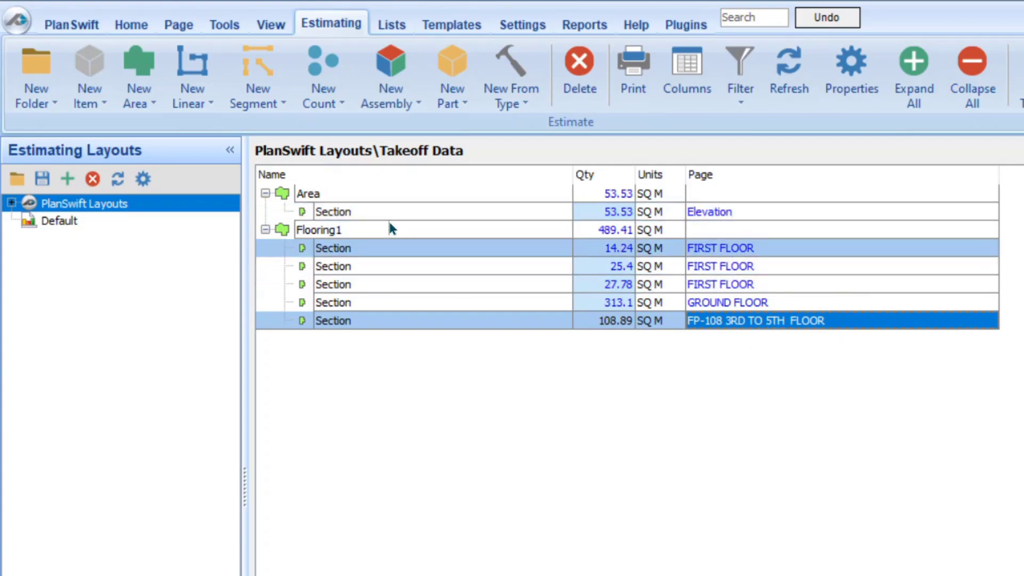
{"action": "left_click", "coordinate": [101, 220]}
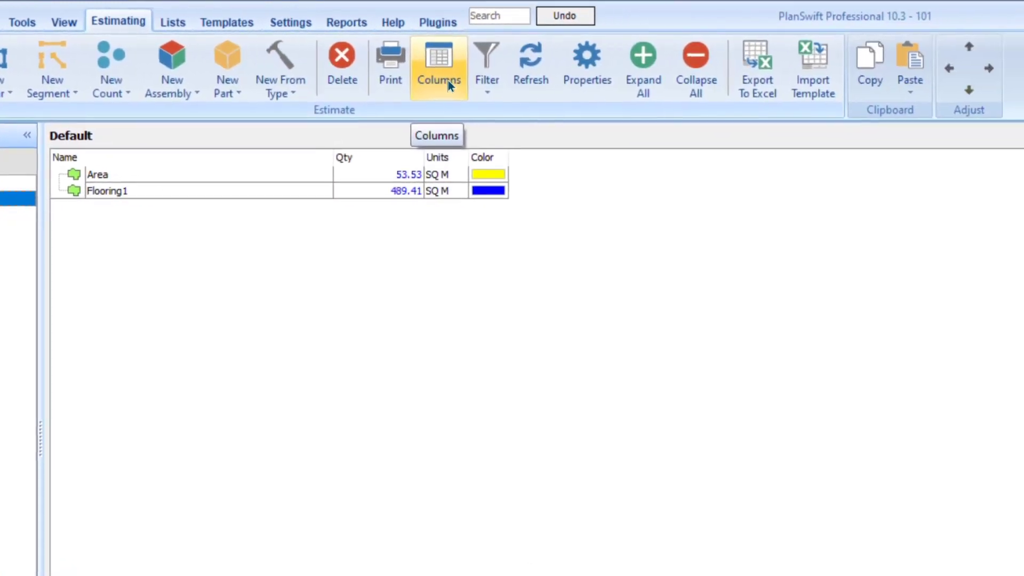
Step: Add a new column named 'Page' with Data Type Text in Estimating Columns
{"action": "left_click", "coordinate": [449, 86]}
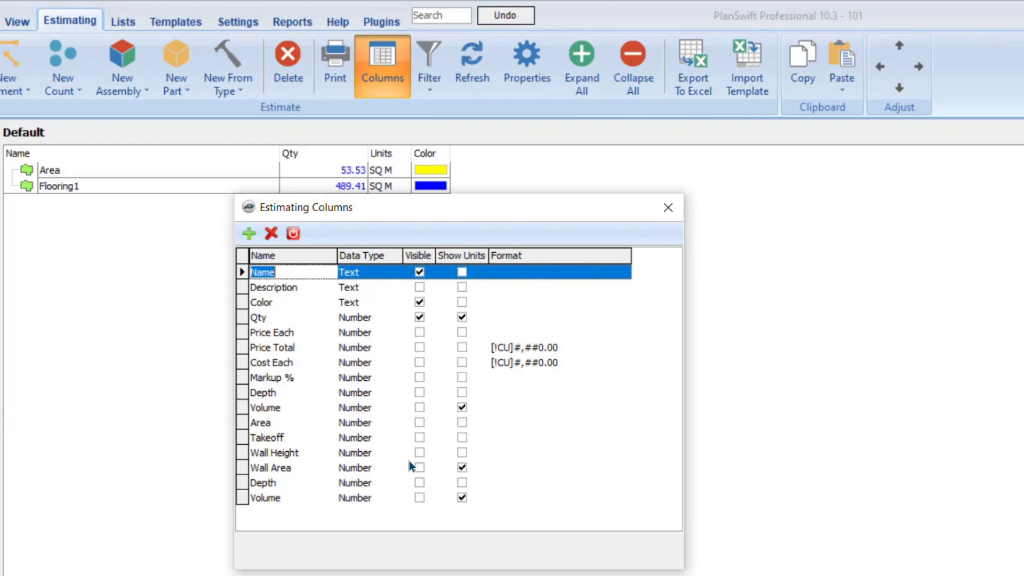
{"action": "left_click", "coordinate": [252, 240]}
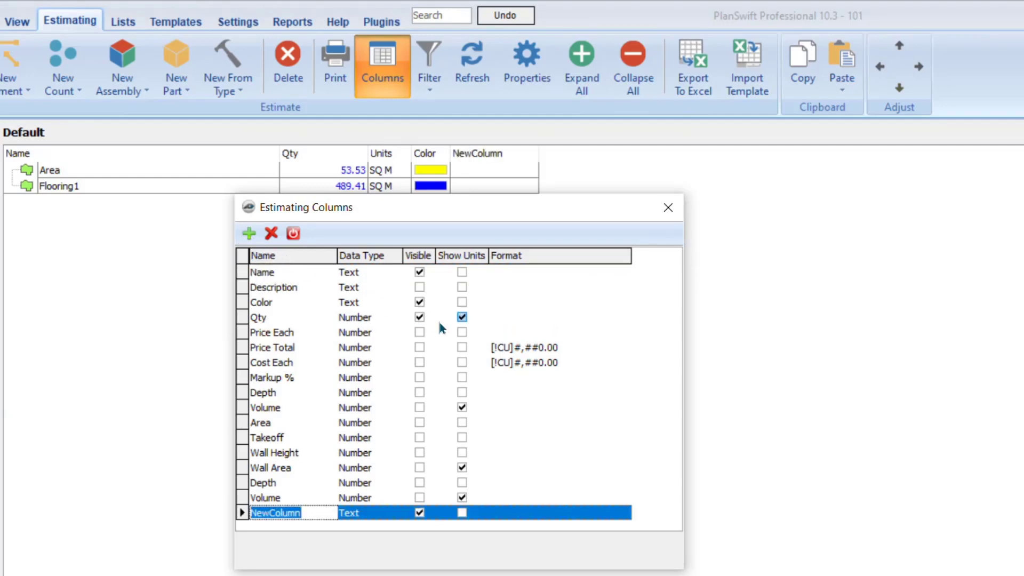
{"action": "type", "text": "Page"}
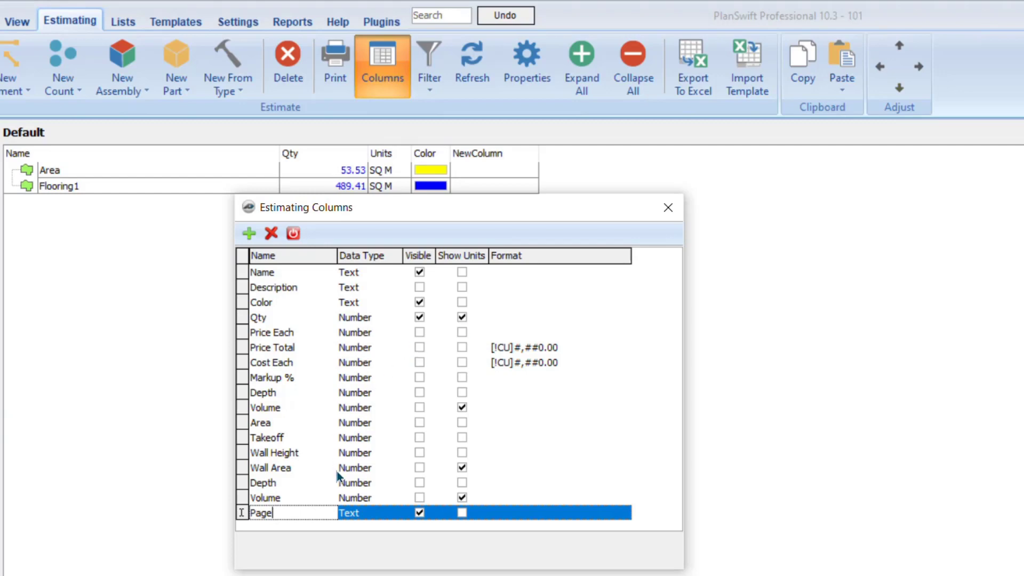
{"action": "left_click_drag", "start_coordinate": [251, 512], "coordinate": [247, 512]}
{"action": "left_click", "coordinate": [298, 511]}
{"action": "left_click", "coordinate": [372, 519]}
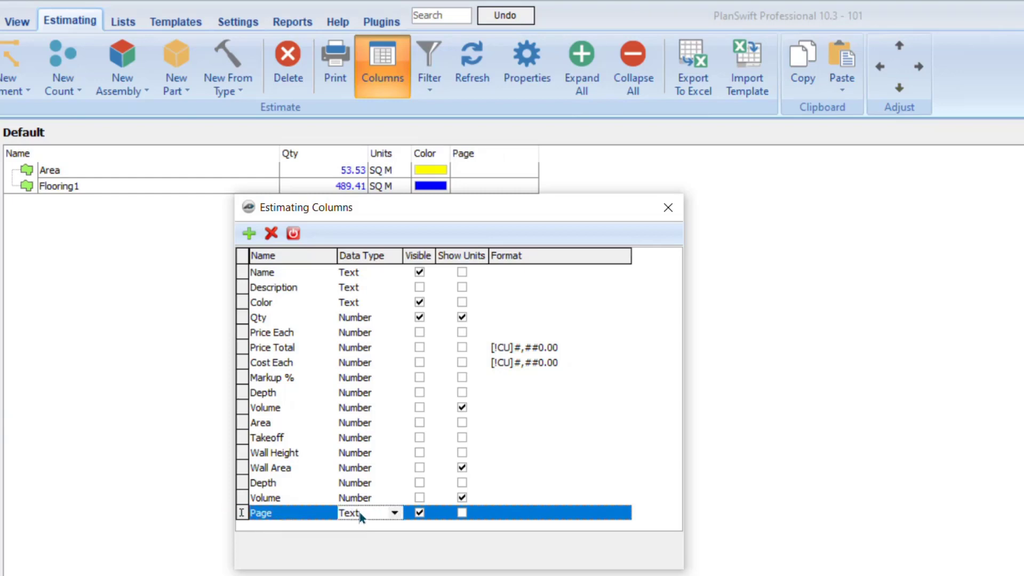
{"action": "left_click", "coordinate": [372, 516]}
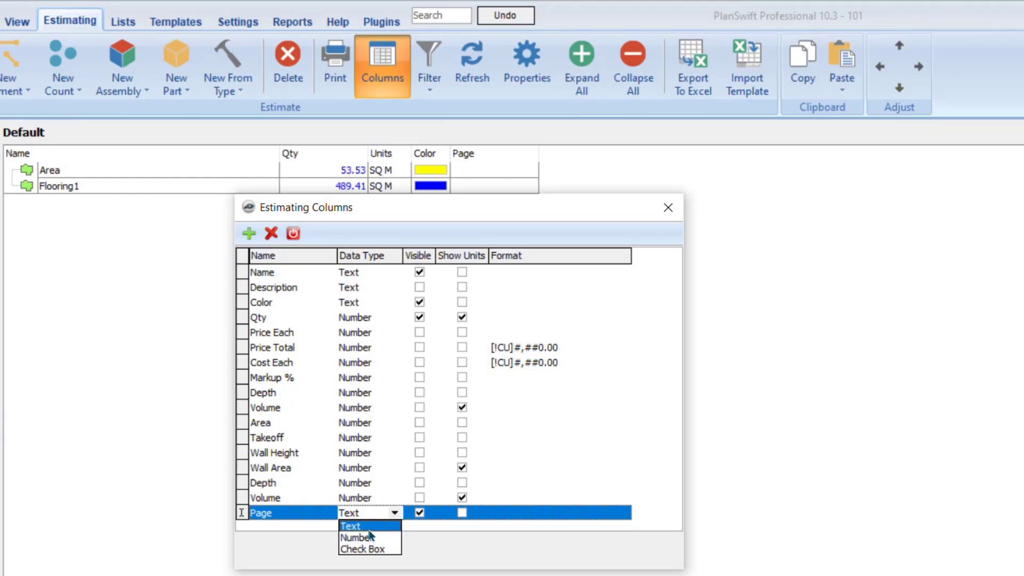
{"action": "left_click", "coordinate": [372, 530]}
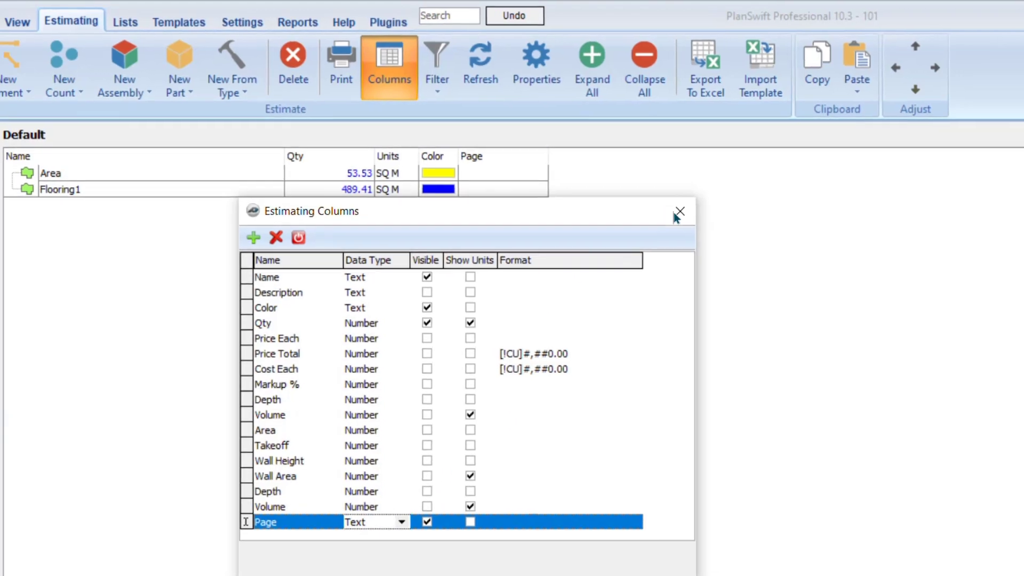
Step: Close Estimating Columns and turn on the Sections filter
{"action": "left_click", "coordinate": [669, 207]}
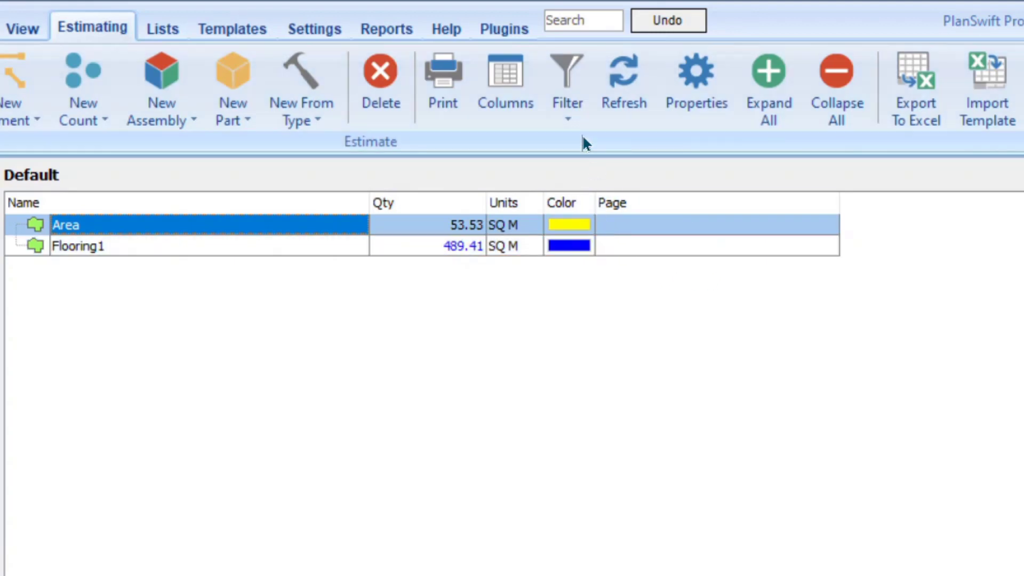
{"action": "left_click", "coordinate": [567, 114]}
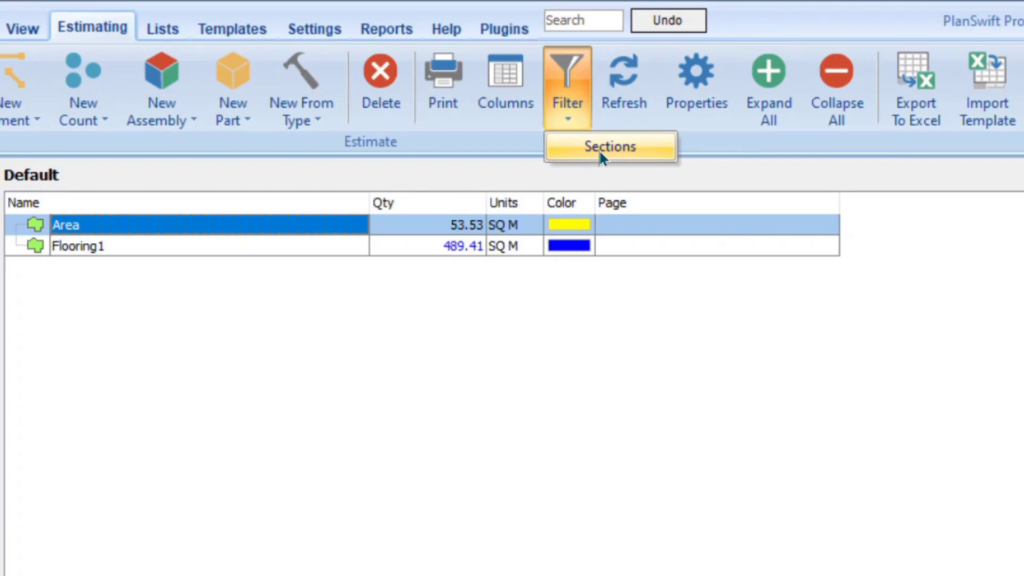
{"action": "left_click", "coordinate": [574, 147]}
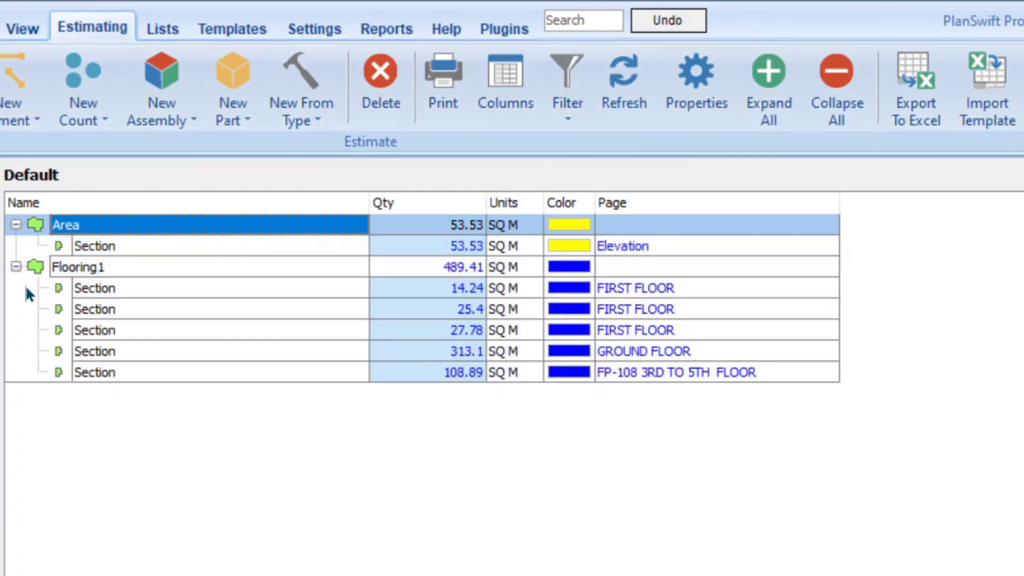
Step: Collapse and re-expand the Area and Flooring1 sections, then Expand All and Collapse All
{"action": "left_click", "coordinate": [16, 267]}
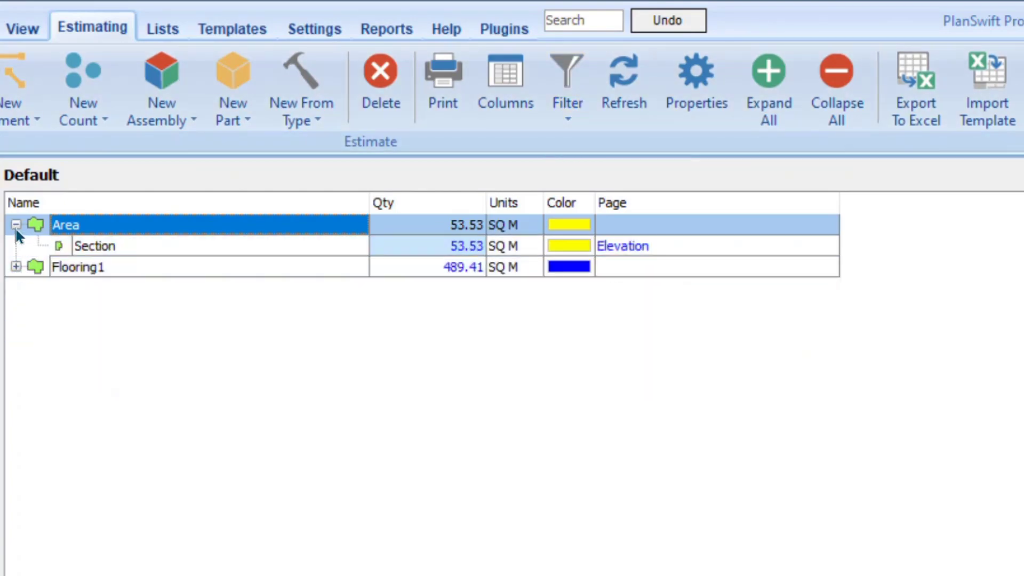
{"action": "left_click", "coordinate": [16, 225]}
{"action": "left_click", "coordinate": [15, 244]}
{"action": "left_click", "coordinate": [15, 225]}
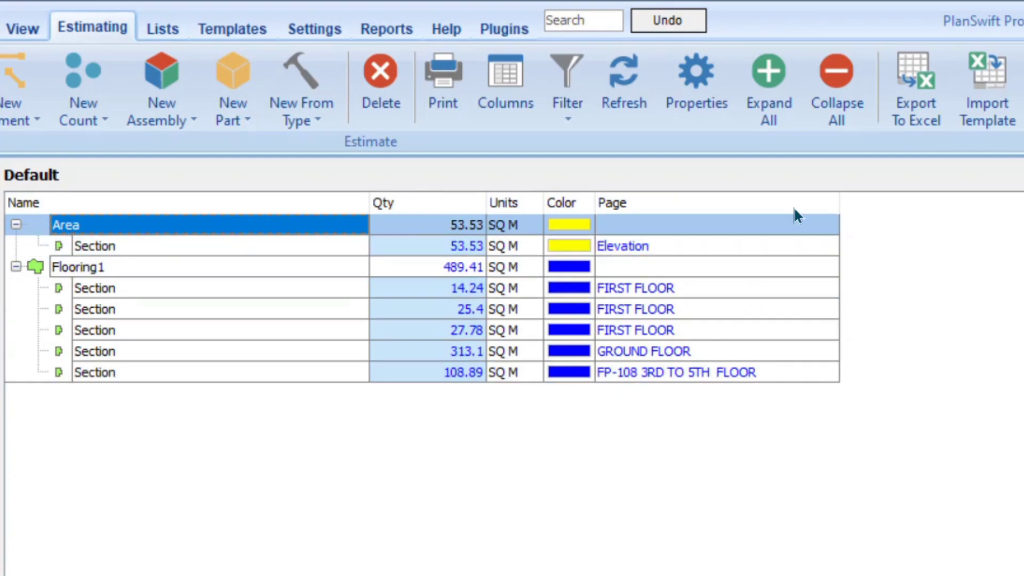
{"action": "left_click", "coordinate": [769, 75]}
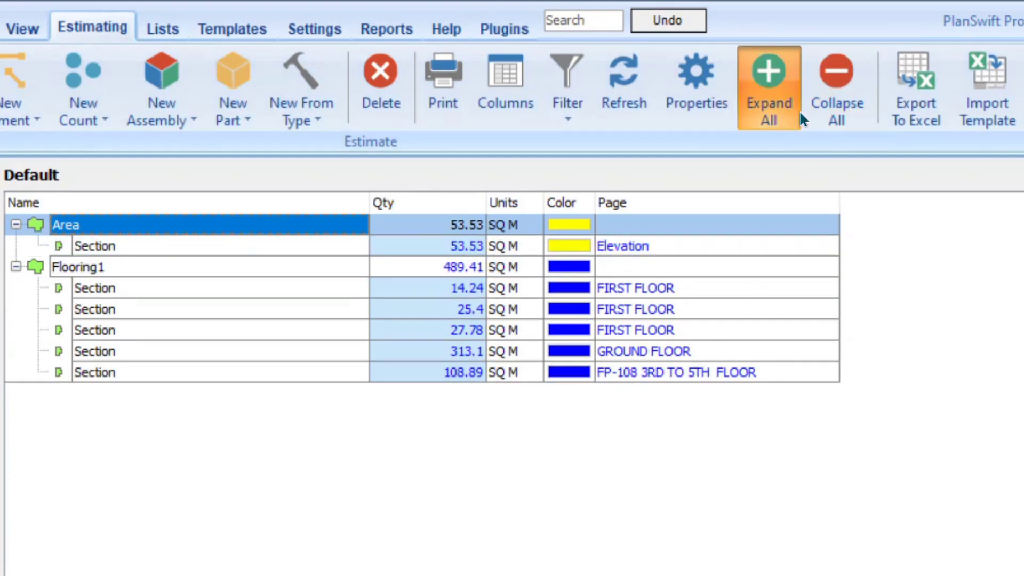
{"action": "left_click", "coordinate": [834, 99]}
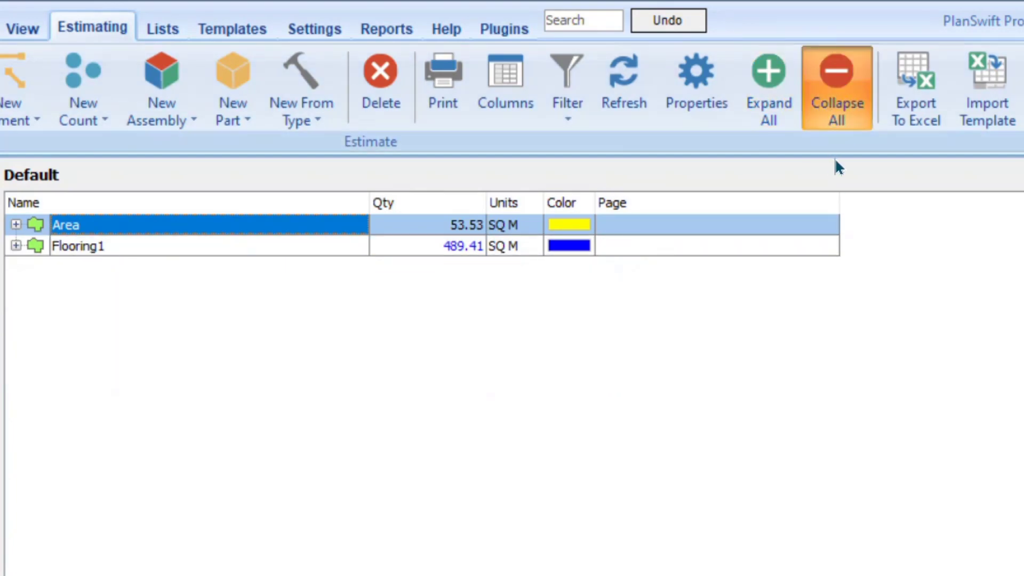